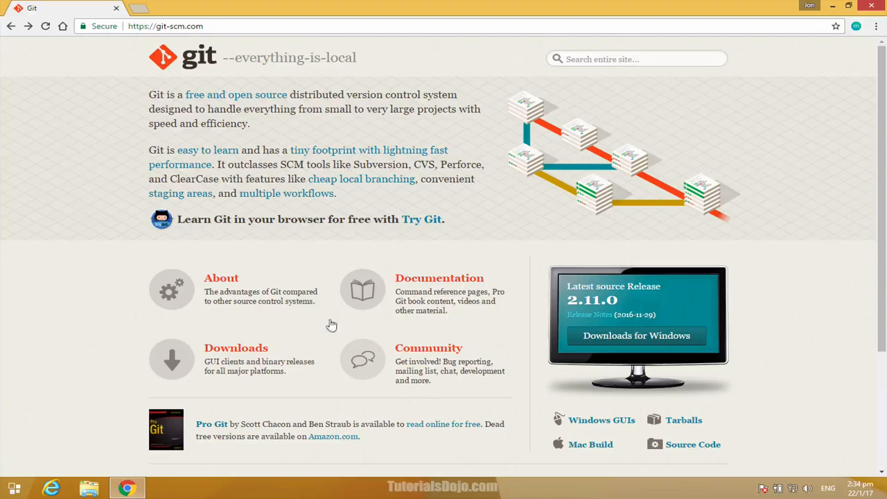
Download the latest Git 2.11.0 installer for Windows from the Git website.
click(234, 354)
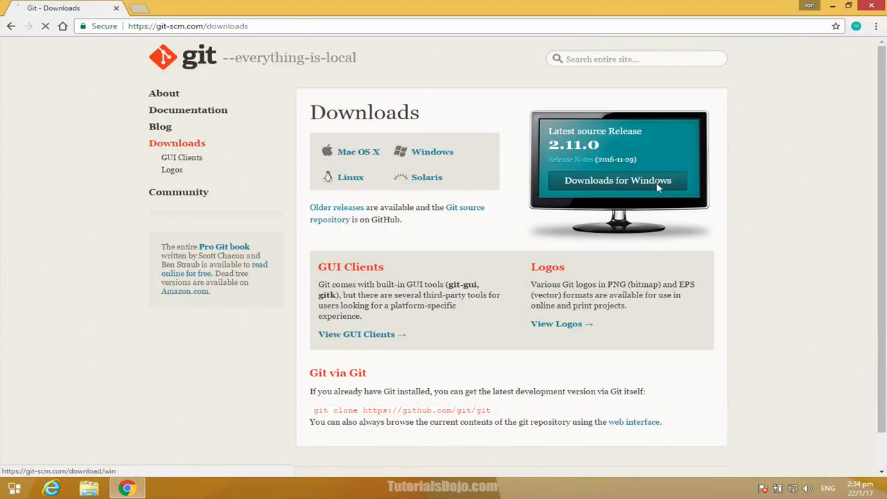
click(656, 183)
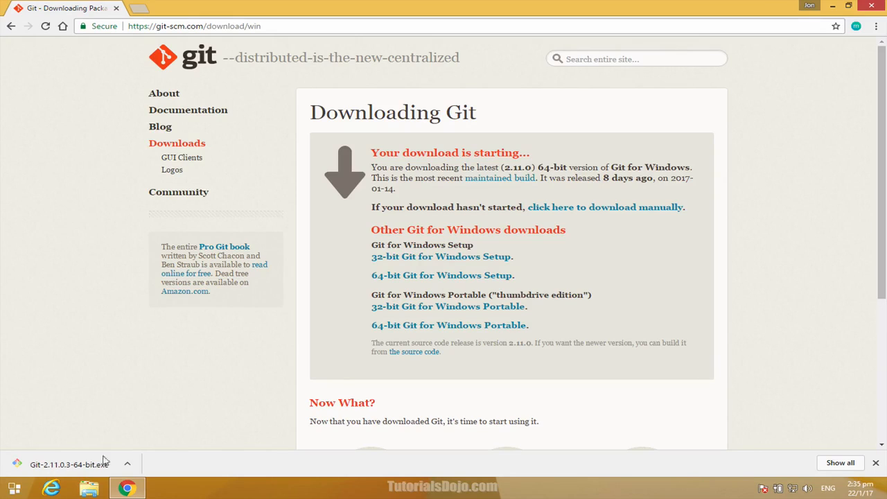
Check the computer's system type in the properties of This PC, and close the system information.
click(14, 488)
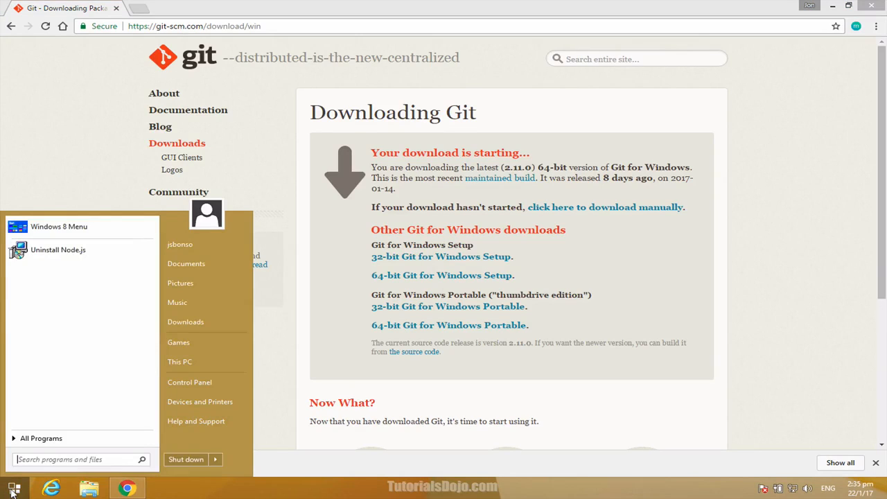
right_click(198, 372)
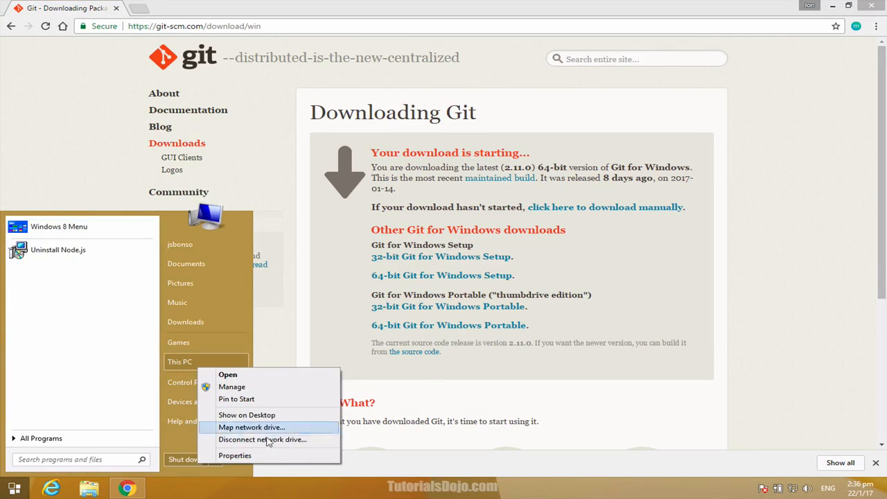
click(281, 456)
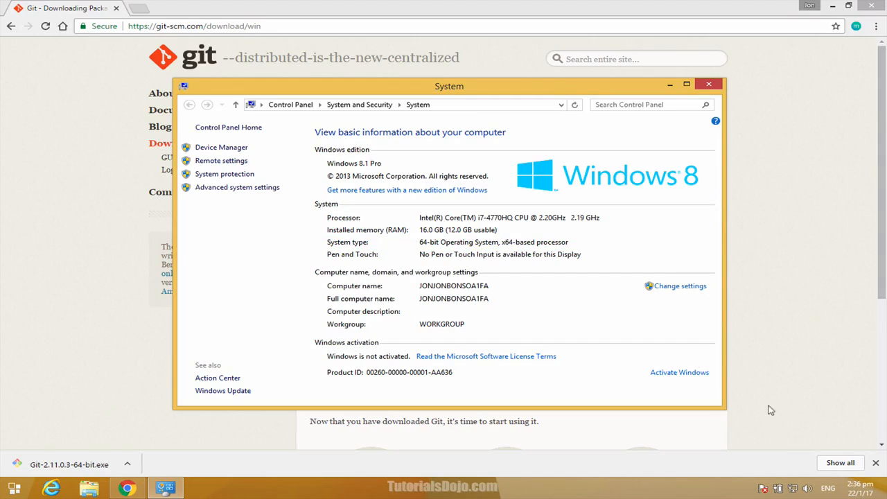
click(709, 85)
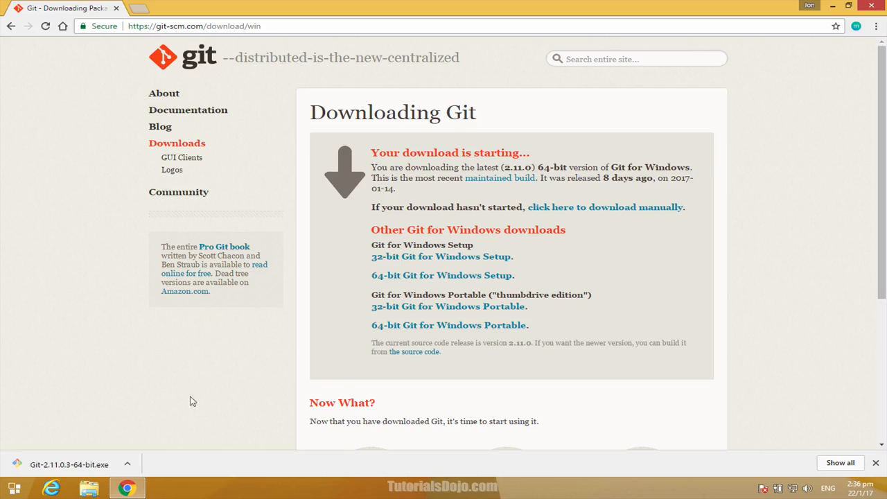
Locate the downloaded Git-2.11.0.3-64-bit installer in its folder, run it with permission to make changes, and proceed past the license.
click(128, 463)
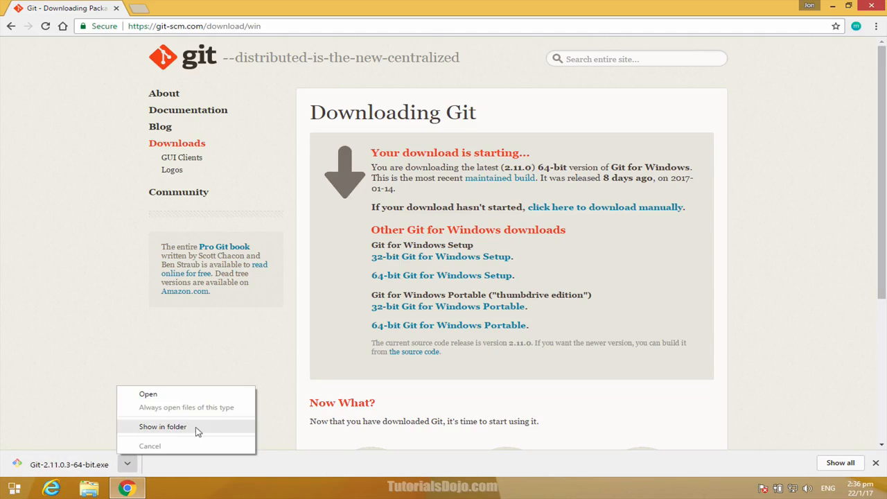
click(162, 426)
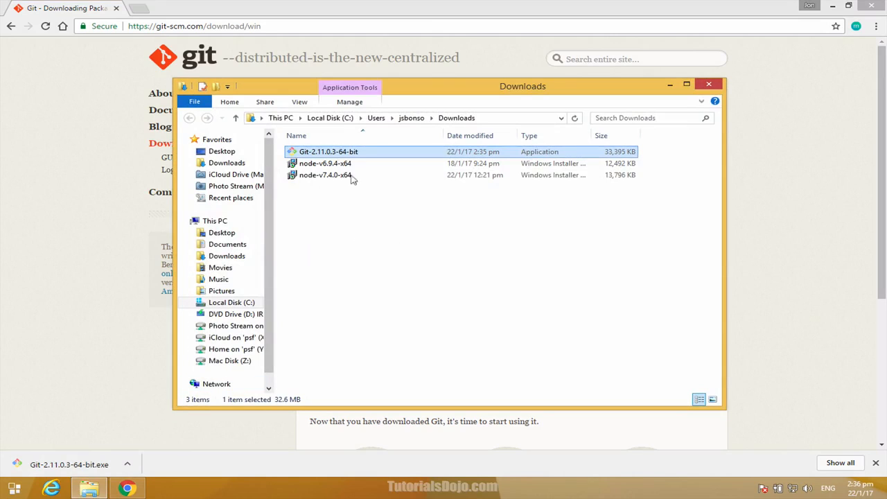
double_click(339, 152)
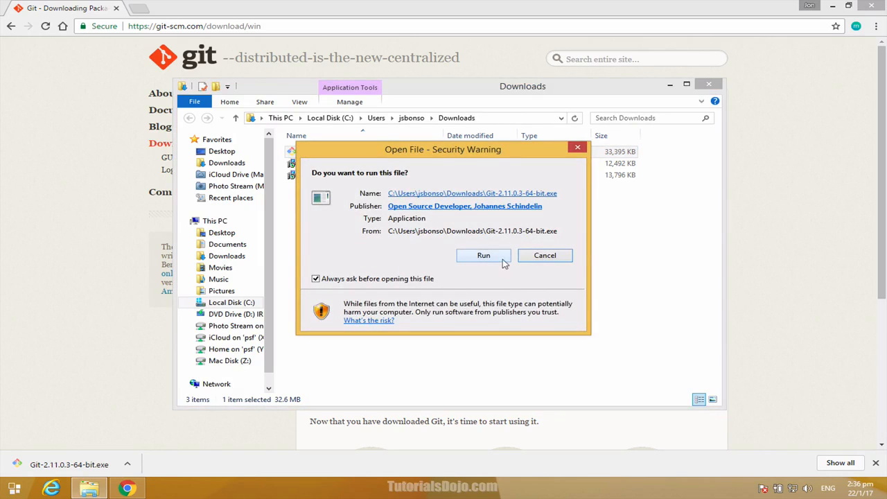
click(504, 256)
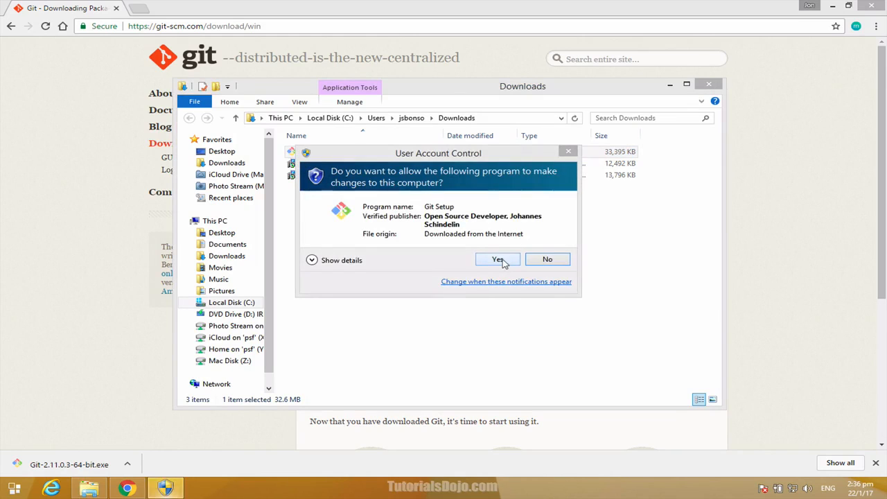
click(515, 261)
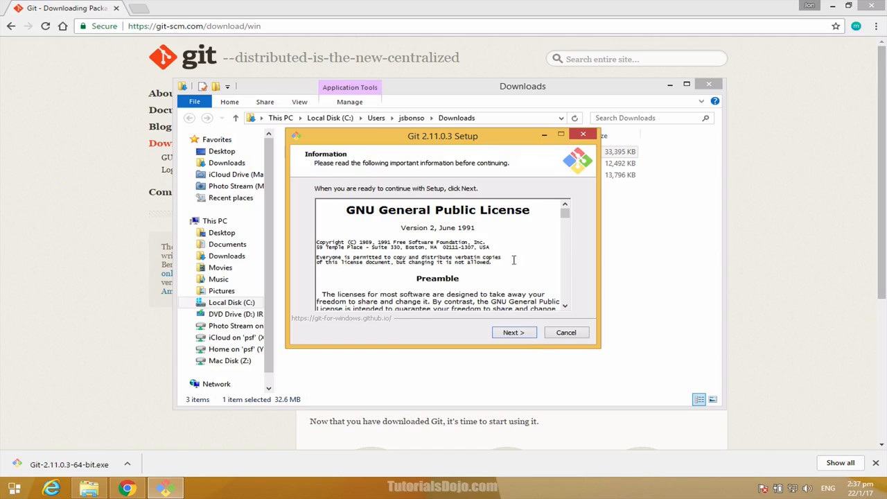
click(531, 334)
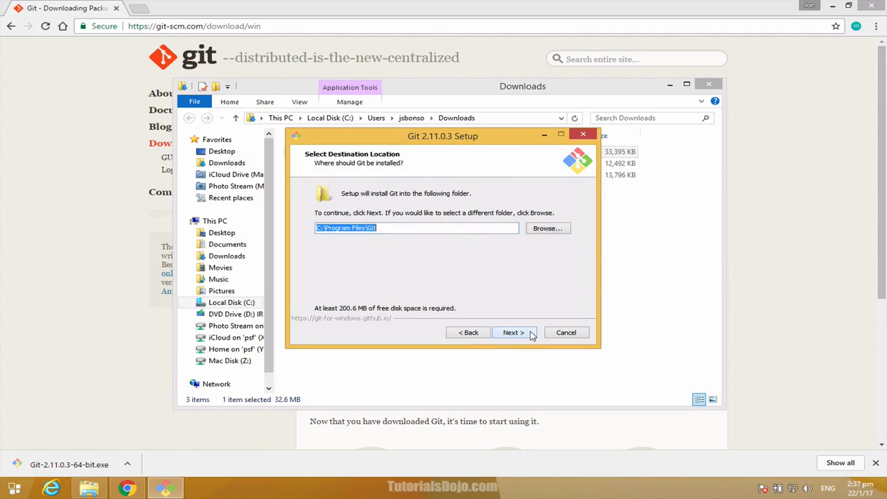
click(417, 228)
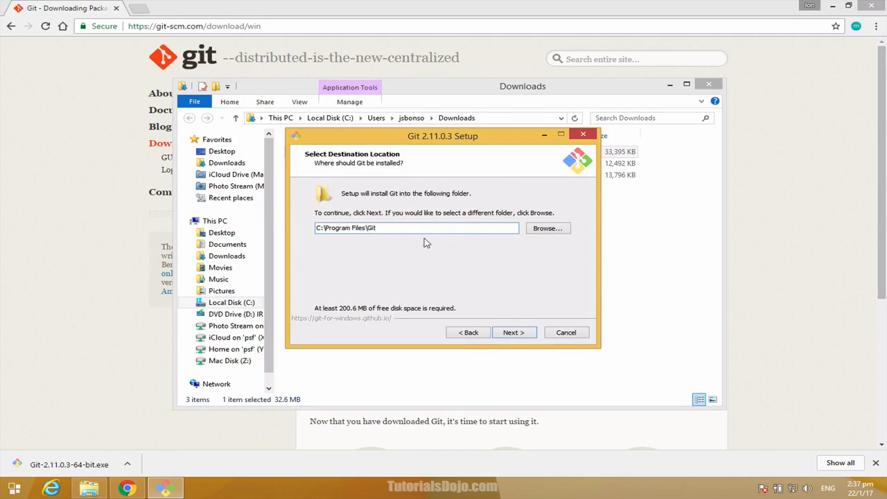
click(547, 229)
click(367, 228)
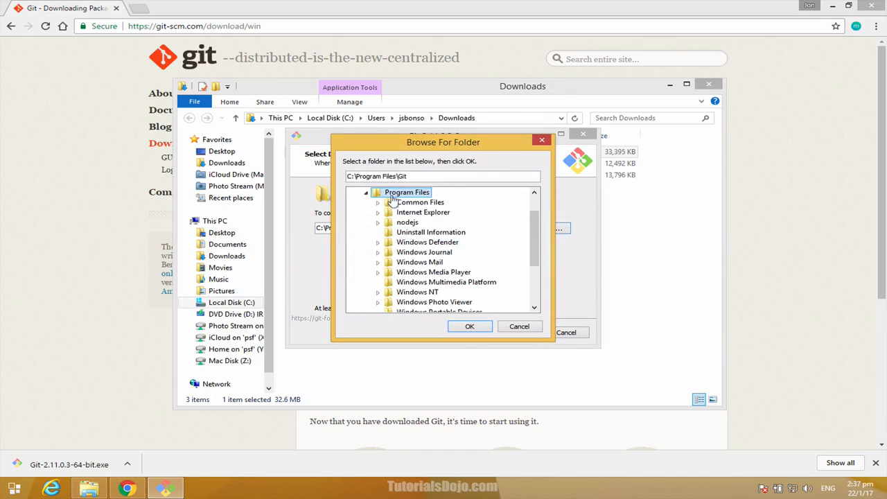
click(366, 192)
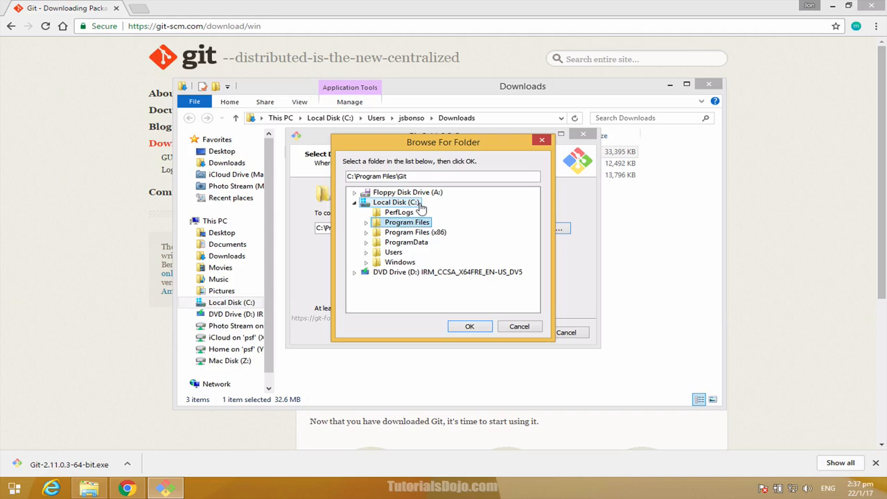
click(529, 330)
click(433, 227)
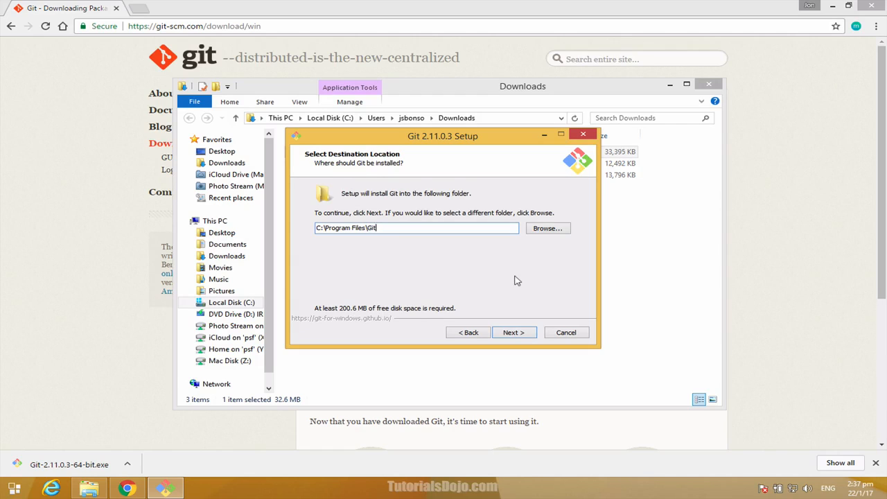
Accept C:\Program Files\Git as the destination and include the Additional icons component with its On the Desktop option.
click(513, 332)
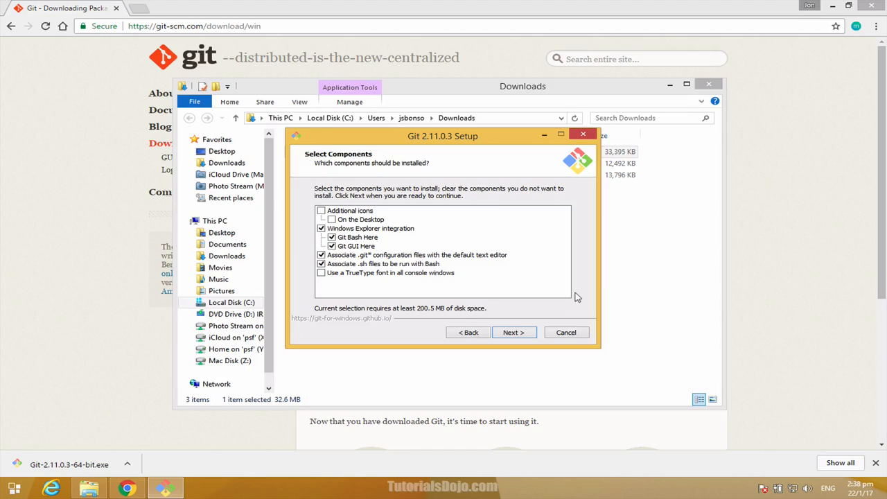
click(321, 211)
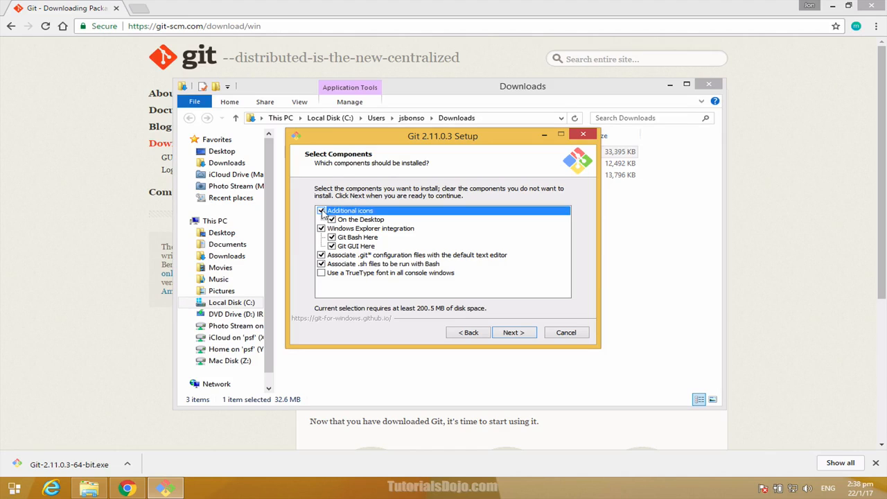
key(super+d)
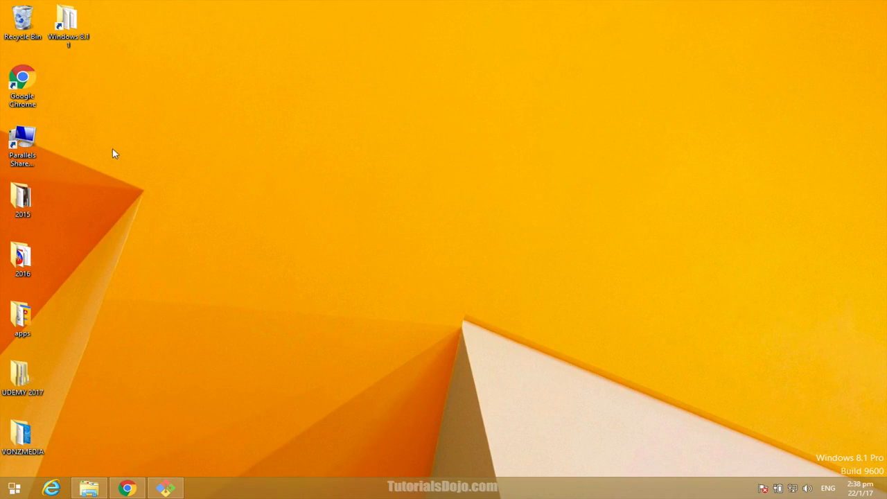
click(164, 490)
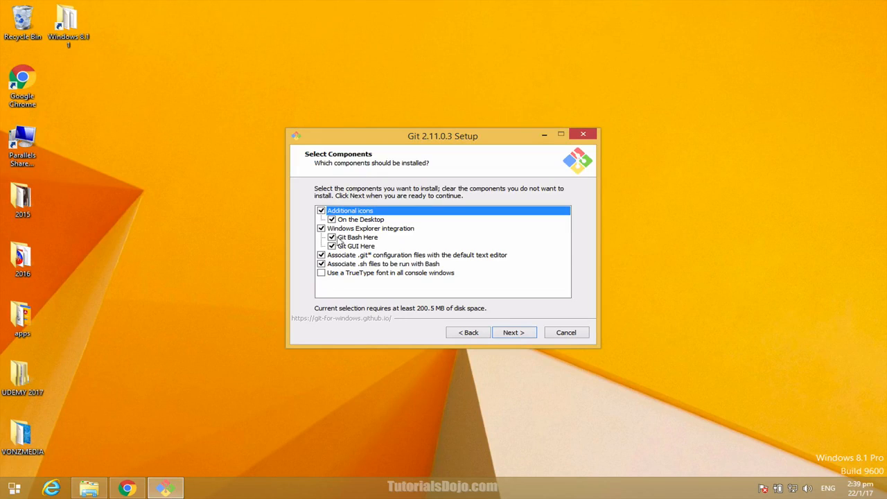
click(332, 220)
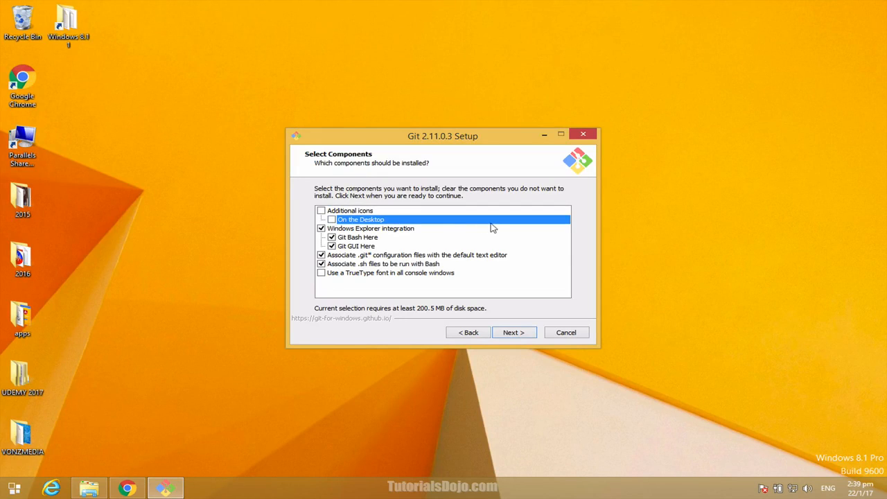
click(399, 231)
click(400, 235)
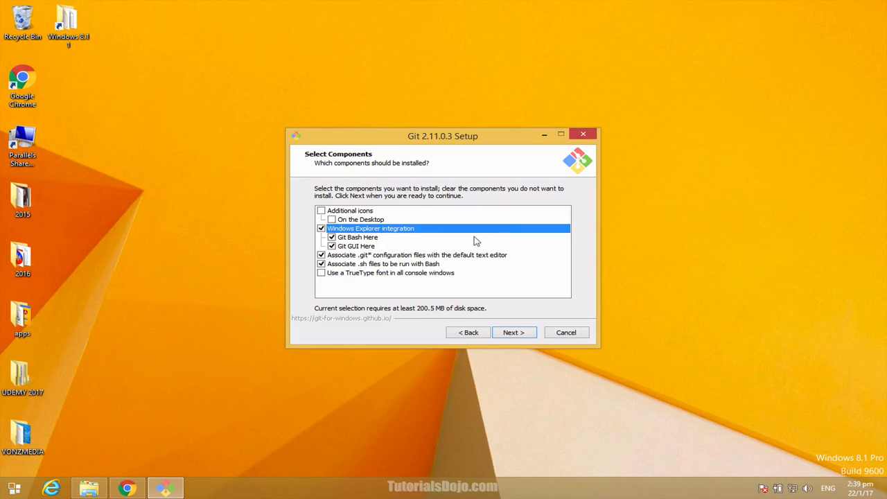
click(322, 212)
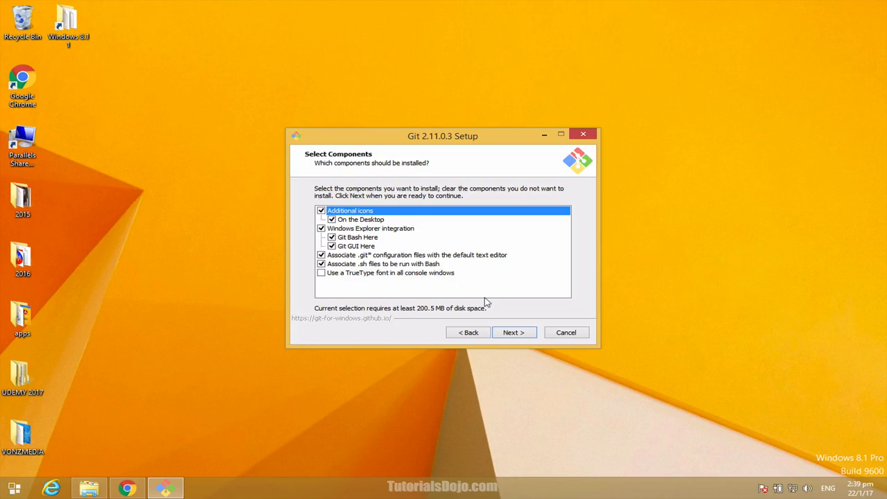
click(514, 332)
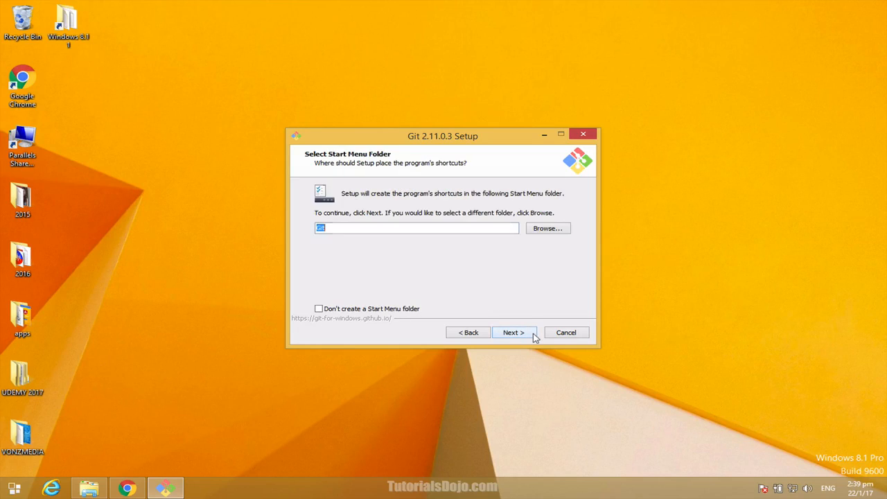
Keep Git as the Start Menu folder and continue to the PATH environment options.
click(428, 226)
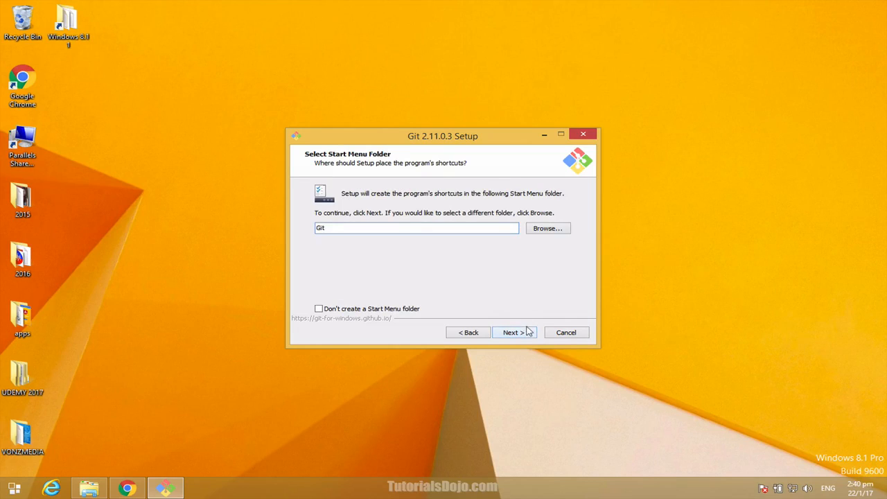
click(547, 230)
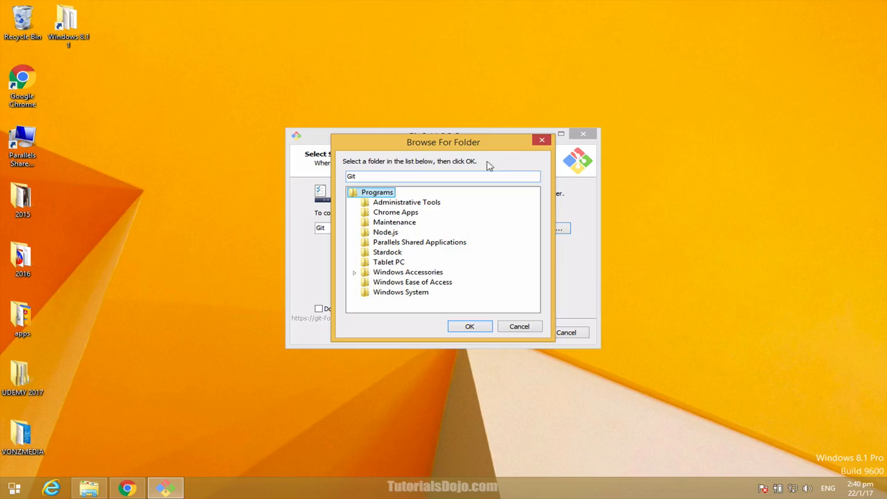
click(541, 141)
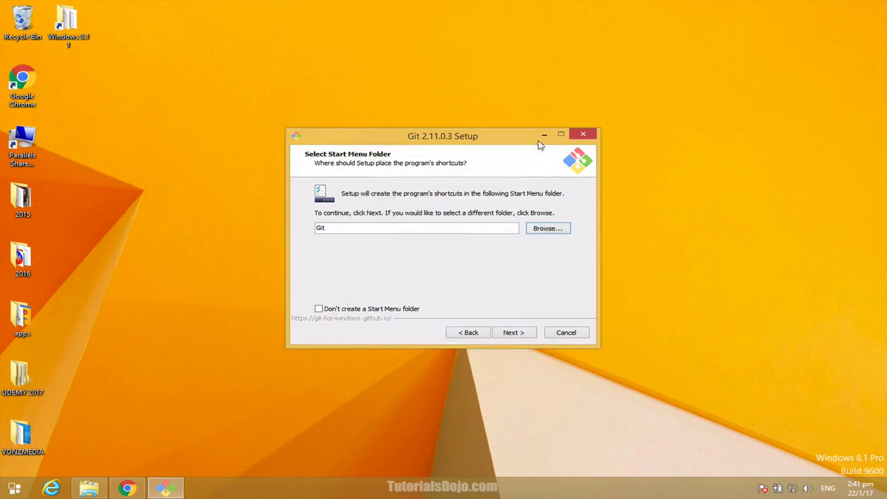
click(531, 337)
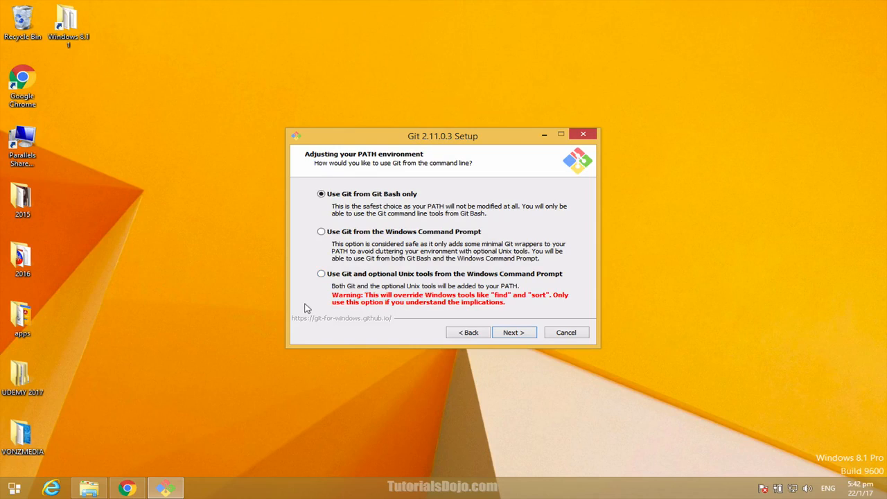
Search the Control Panel for "environment v" and open the Environment Variables dialog from the system properties.
click(15, 489)
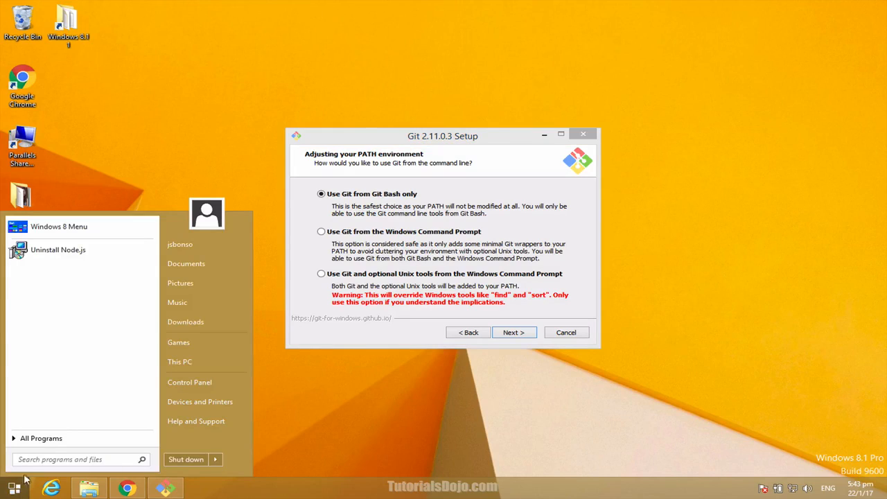
right_click(198, 365)
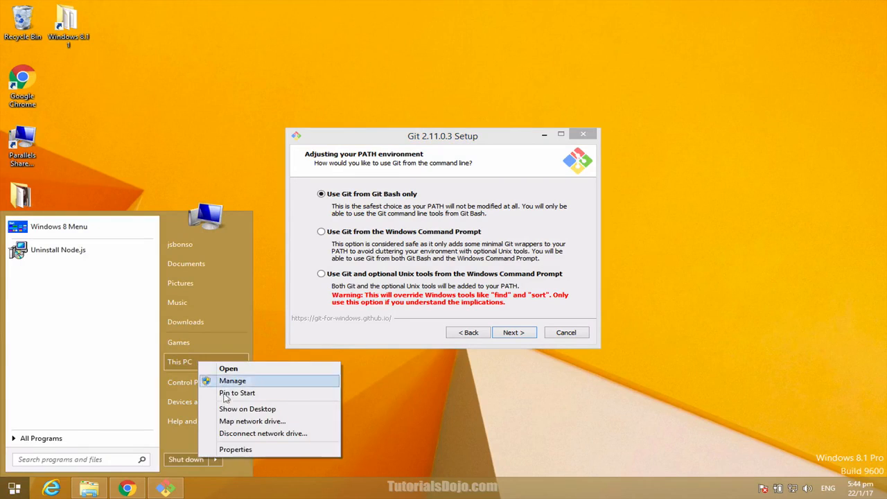
click(270, 451)
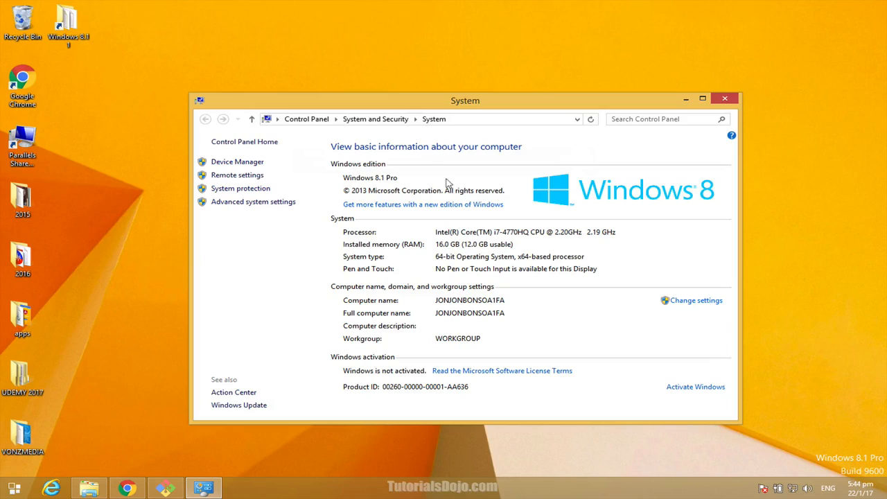
click(643, 119)
text(environment)
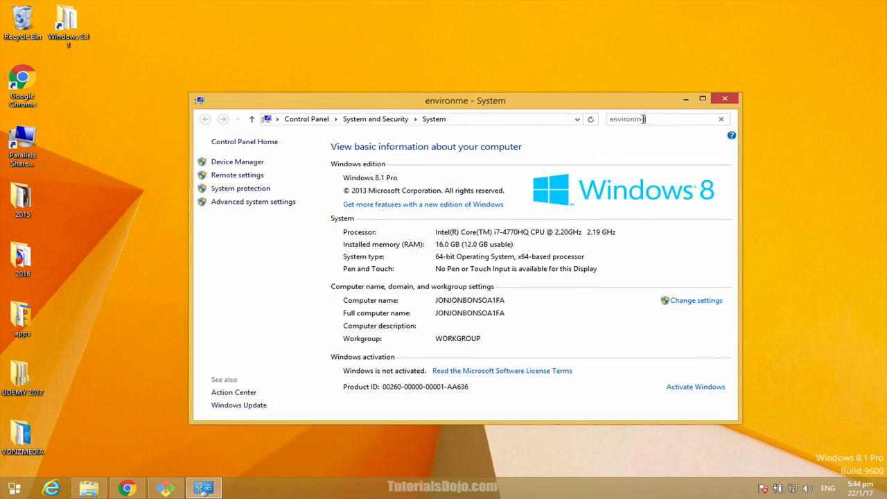
text( v)
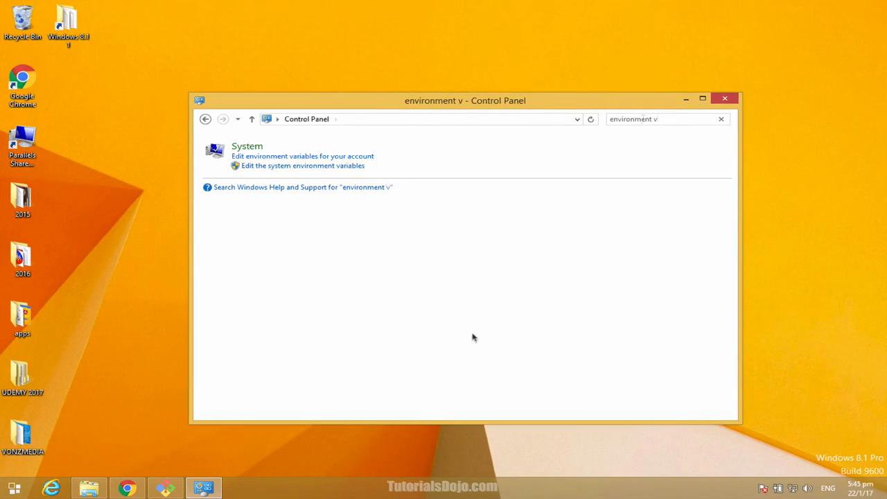
click(349, 167)
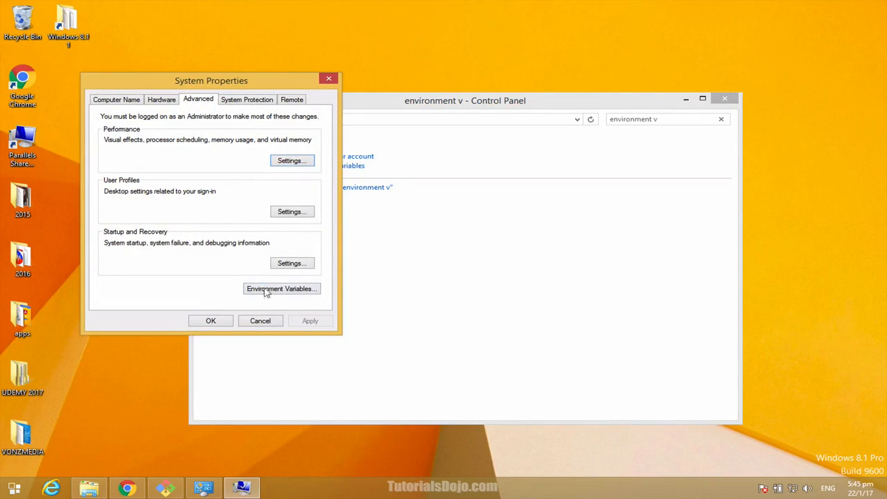
click(312, 294)
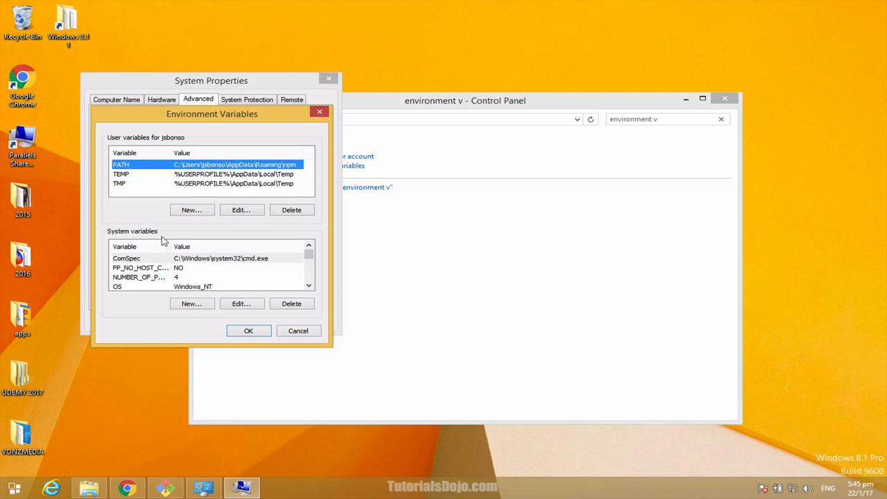
Inspect the full value of the Path system variable and compare it with the PATH choices in Git setup.
click(309, 286)
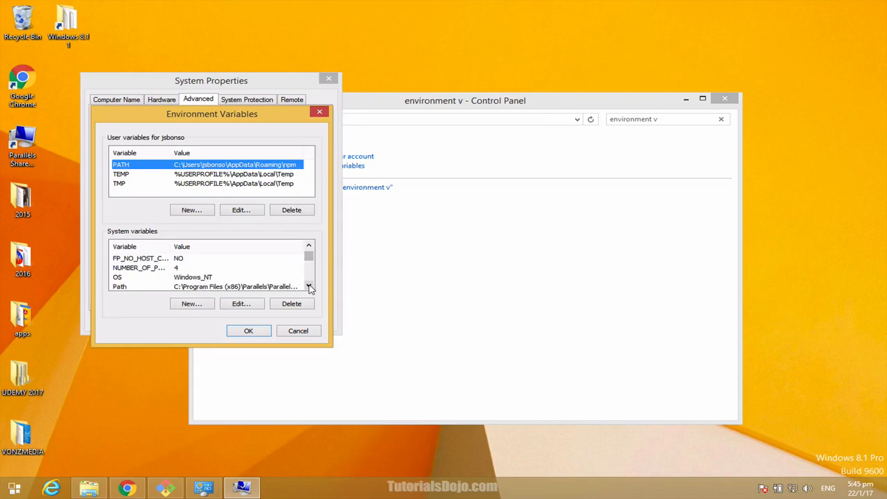
click(310, 286)
click(135, 279)
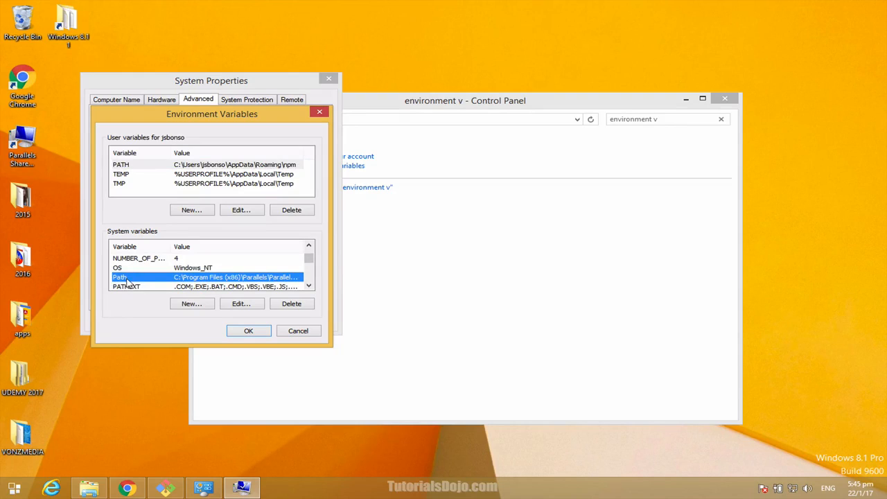
click(165, 489)
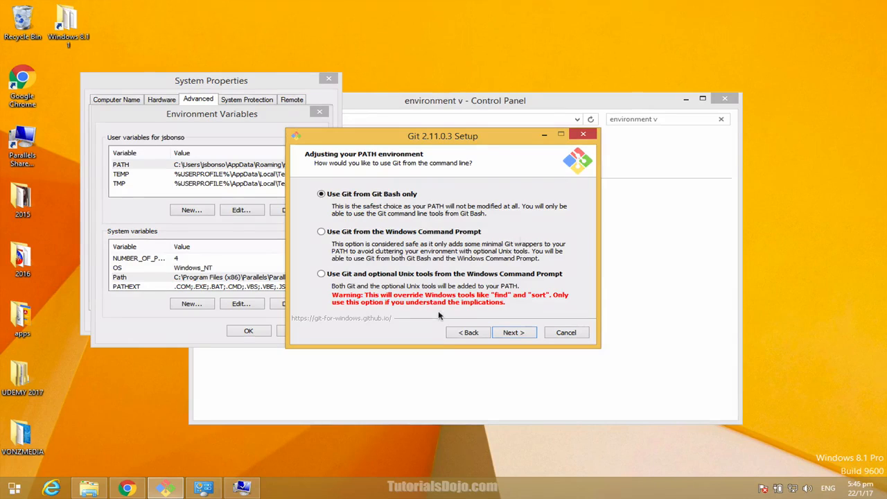
click(225, 277)
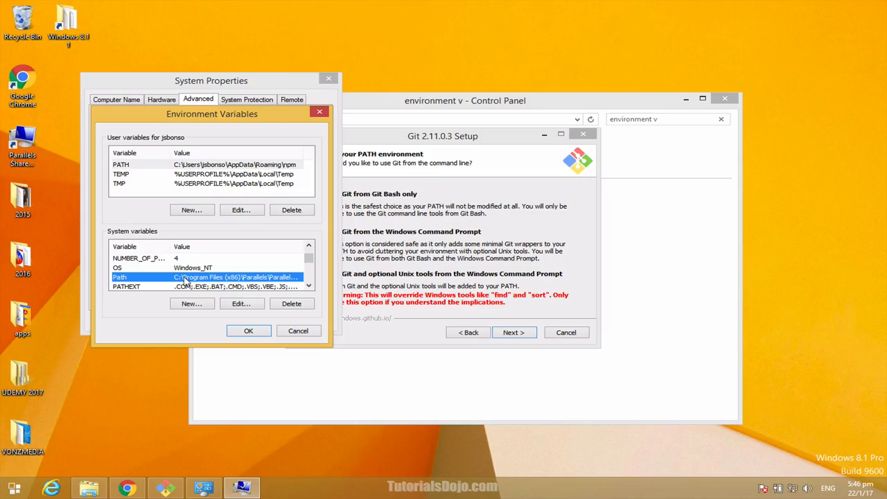
click(240, 304)
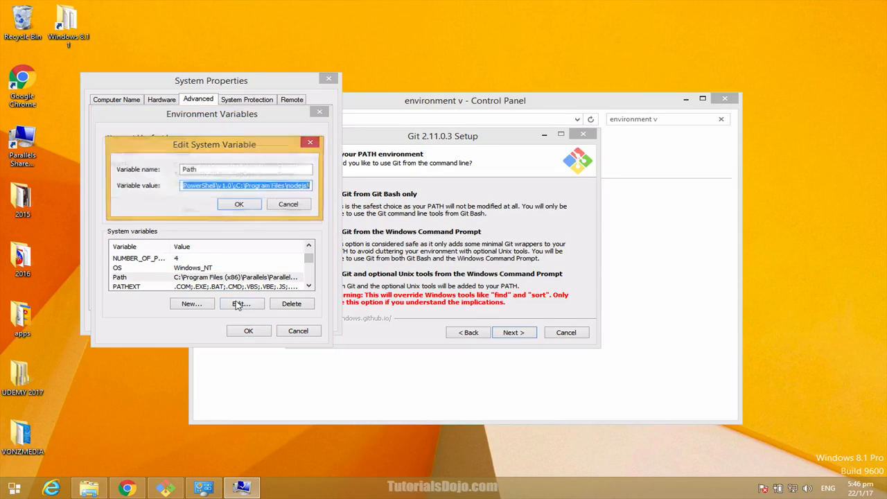
drag(287, 185, 360, 192)
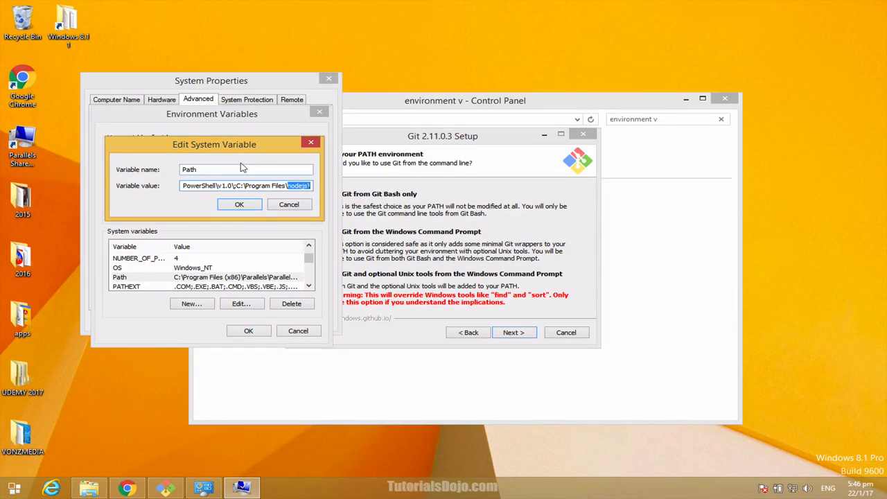
click(305, 185)
click(239, 204)
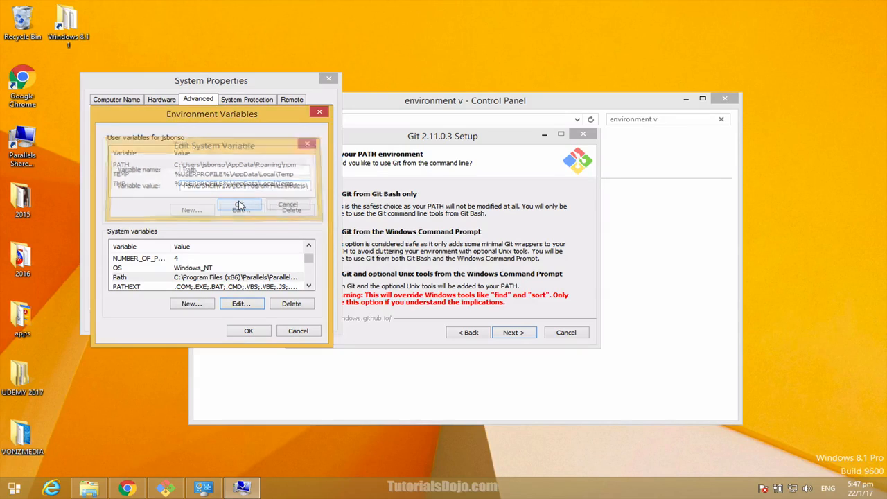
Close the Environment Variables and System Properties dialogs along with the Control Panel window.
click(281, 333)
click(261, 321)
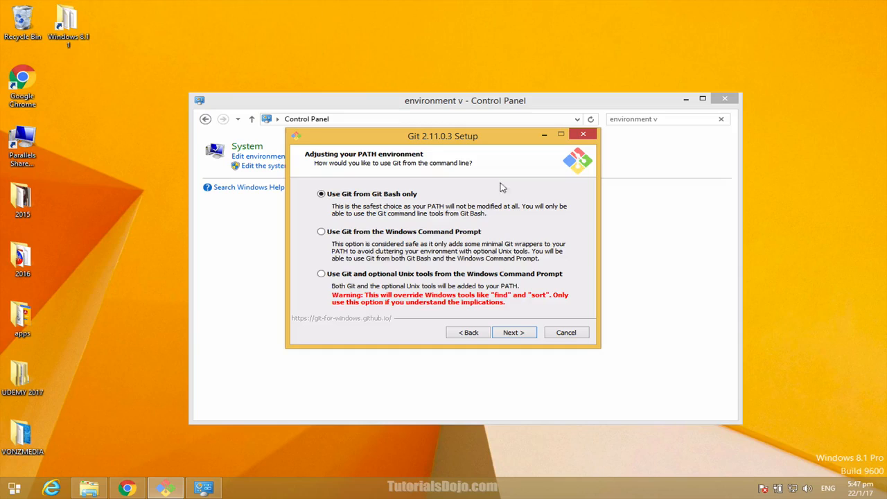
click(724, 99)
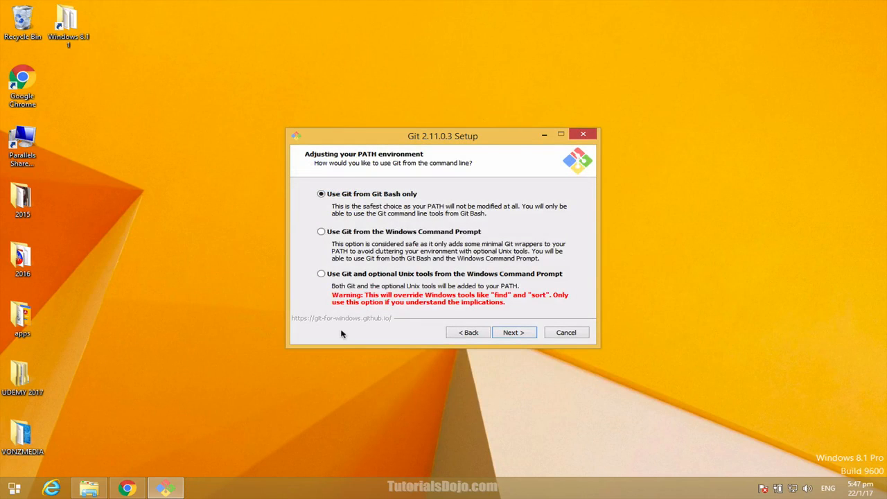
Choose Use Git from the Windows Command Prompt and keep Checkout Windows-style, commit Unix-style line endings.
click(322, 233)
click(527, 335)
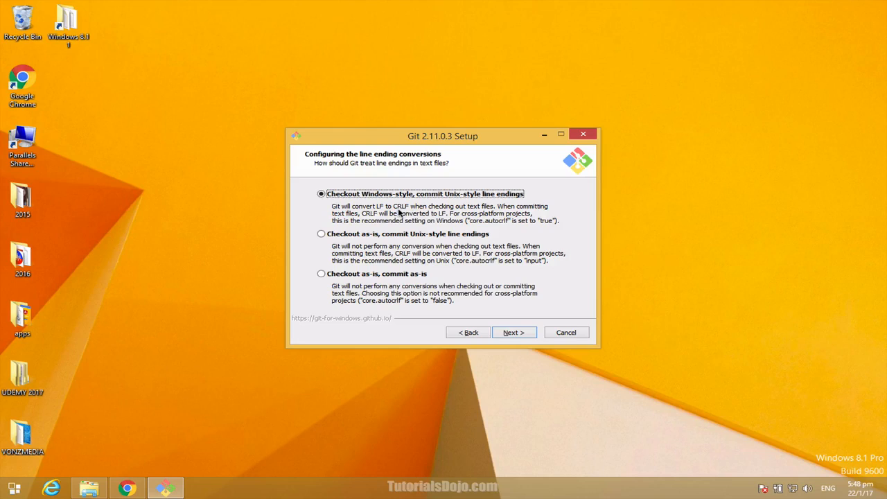
click(529, 338)
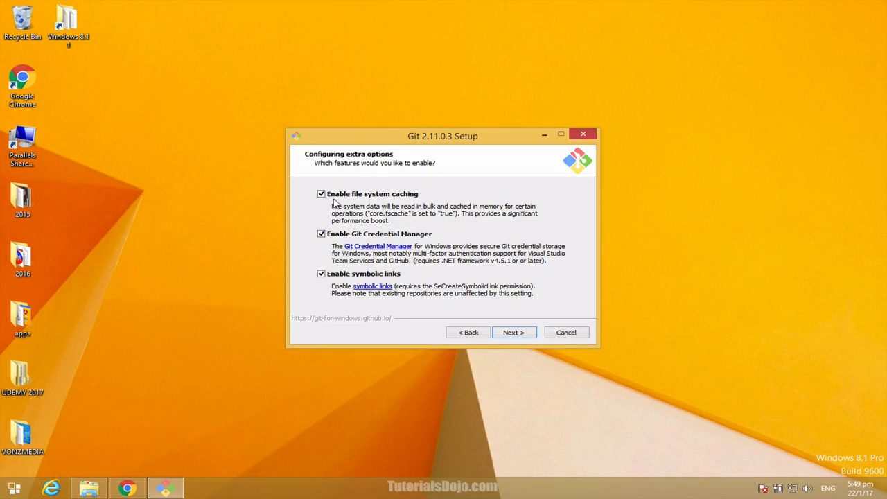
Install Git with file system caching, Git Credential Manager, symbolic links and the experimental builtin difftool enabled, and finish without launching Git Bash or viewing release notes.
click(511, 333)
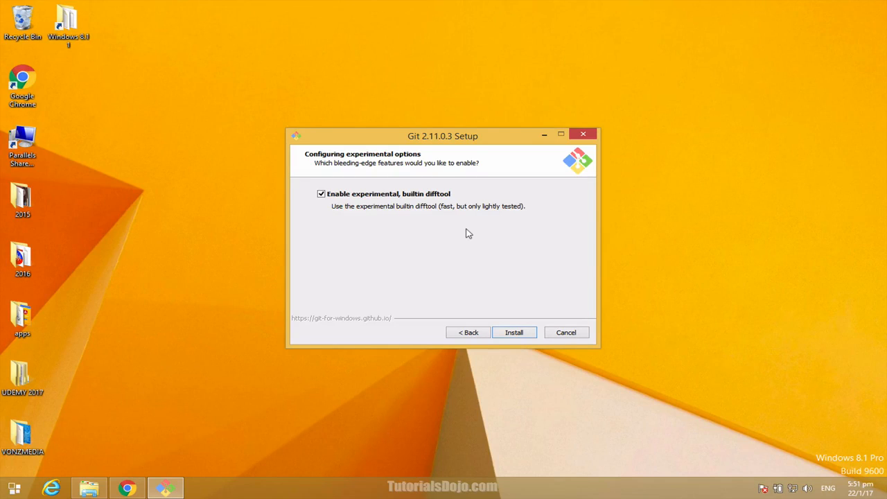
click(514, 332)
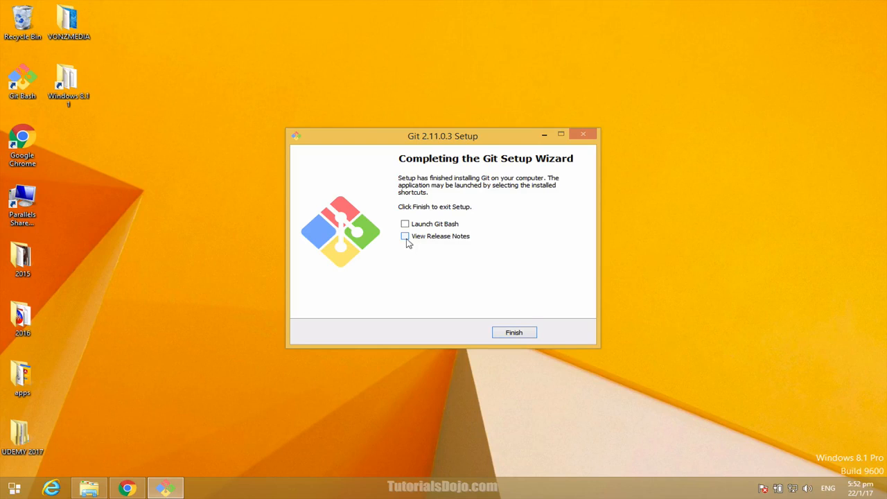
click(524, 334)
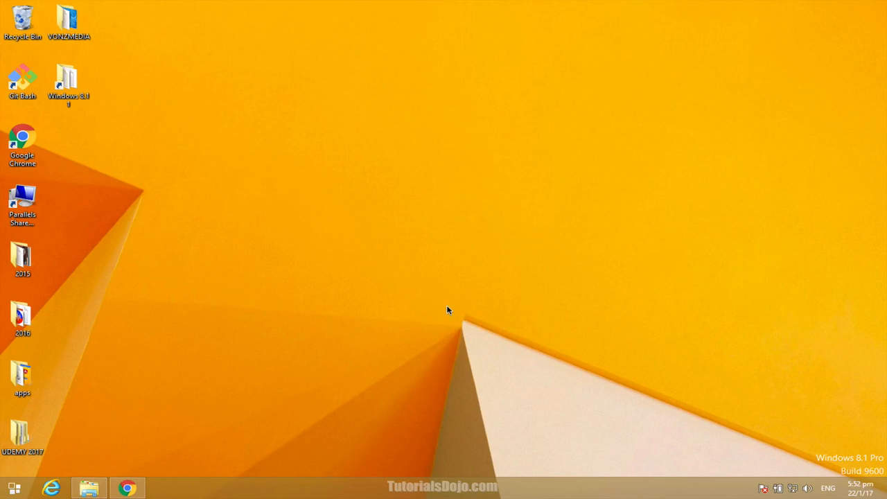
Launch Git Bash from its desktop shortcut and snap its window to the left half of the desktop.
click(29, 92)
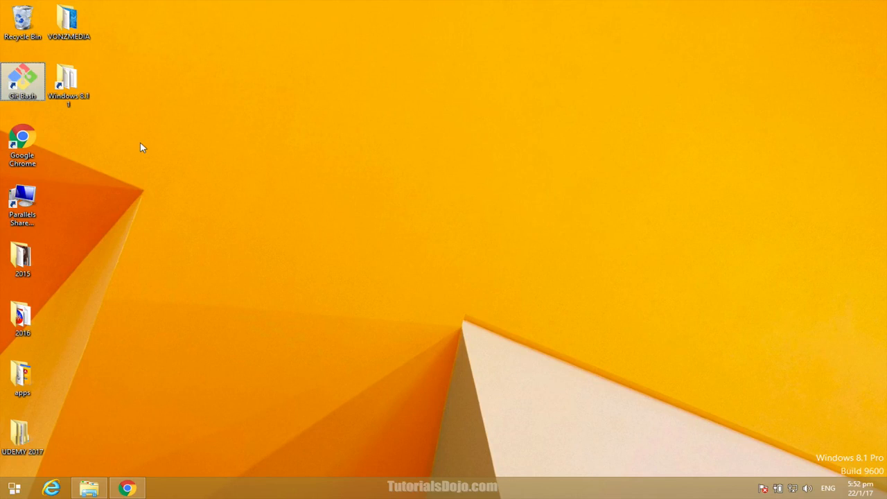
double_click(22, 88)
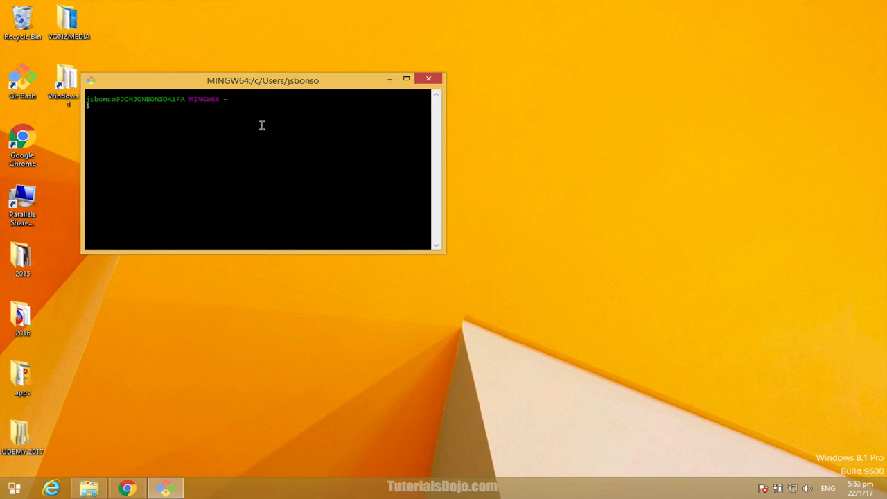
key(super+Left)
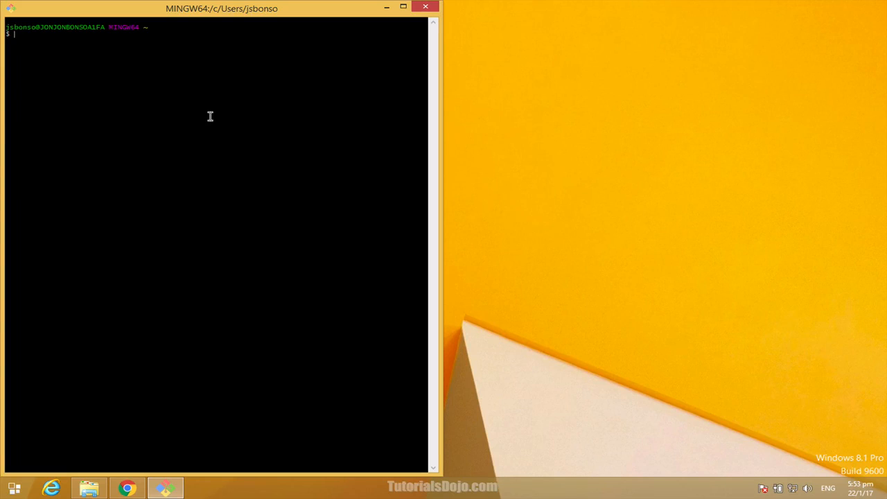
Run the ls, uname and date commands in the Git Bash terminal.
text(ls)
key(Return)
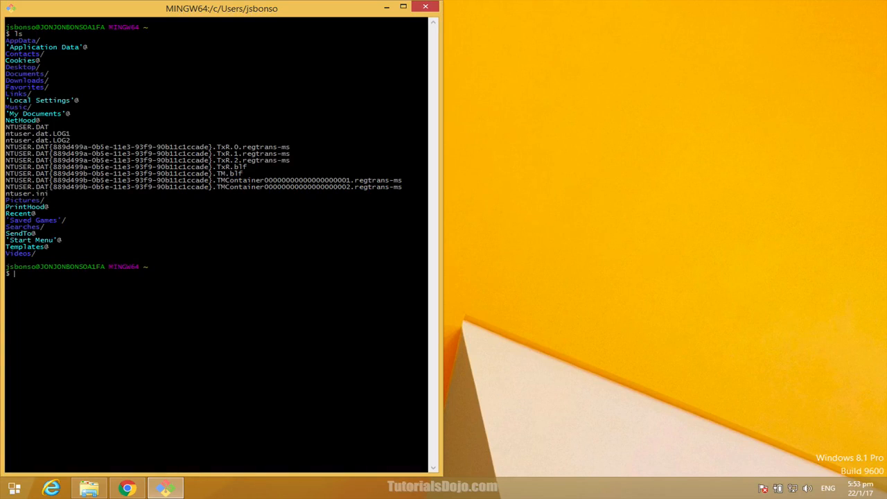
text(uname)
key(Return)
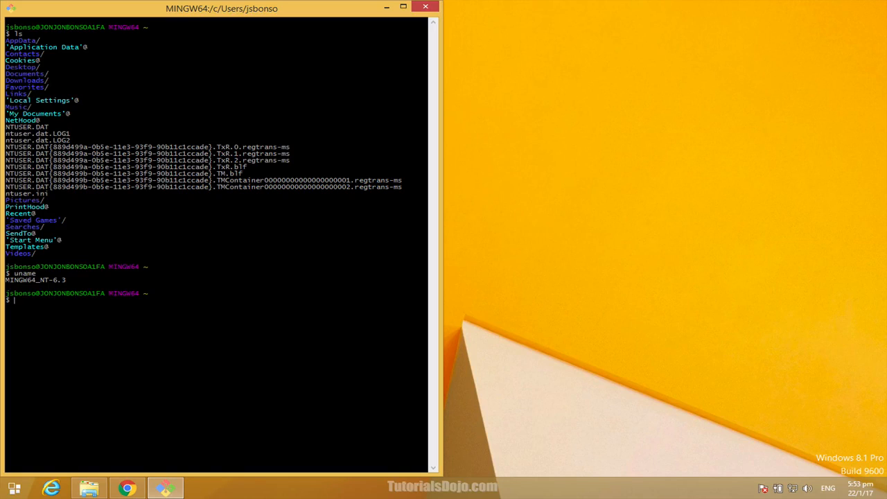
text(date)
key(Return)
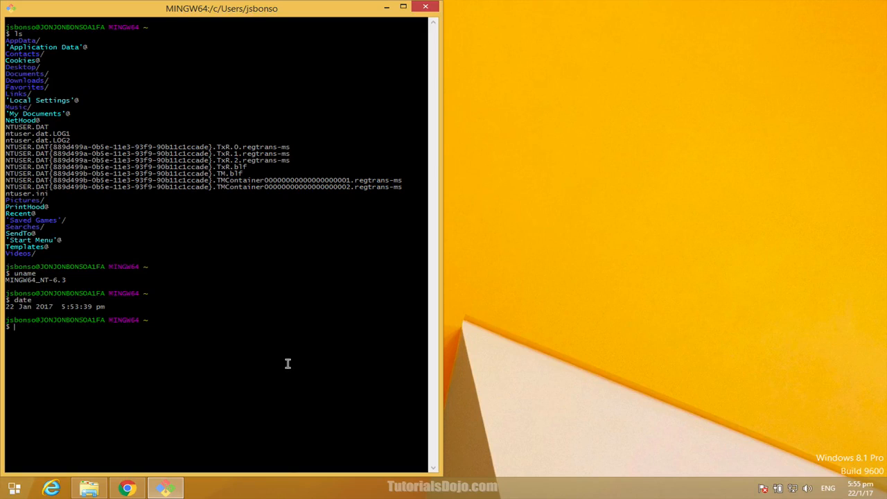
Clear the terminal and run git without arguments to display its usage and common commands.
text(clear)
key(Return)
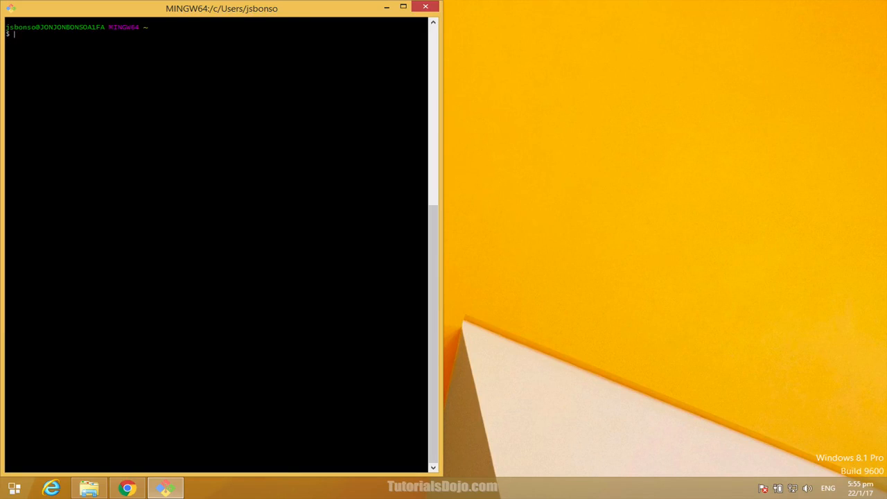
text(git)
key(Return)
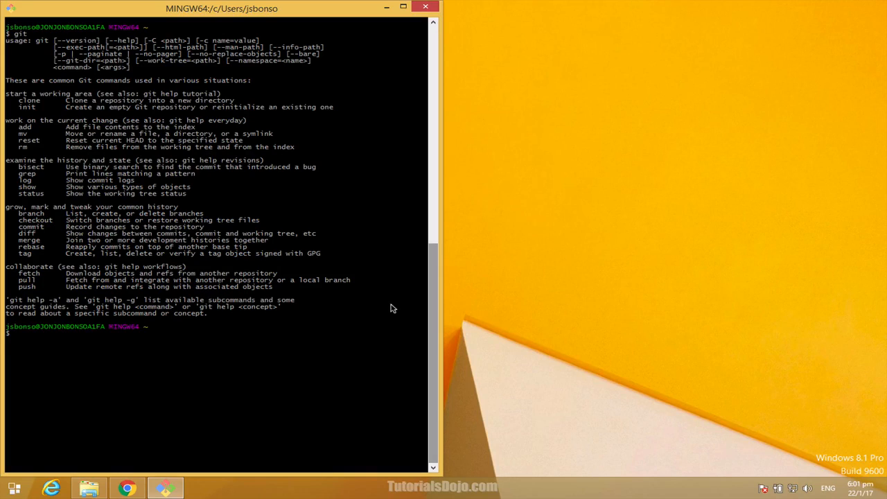
Clear the terminal again and enter git clone at the prompt without running it.
text(clear)
key(Return)
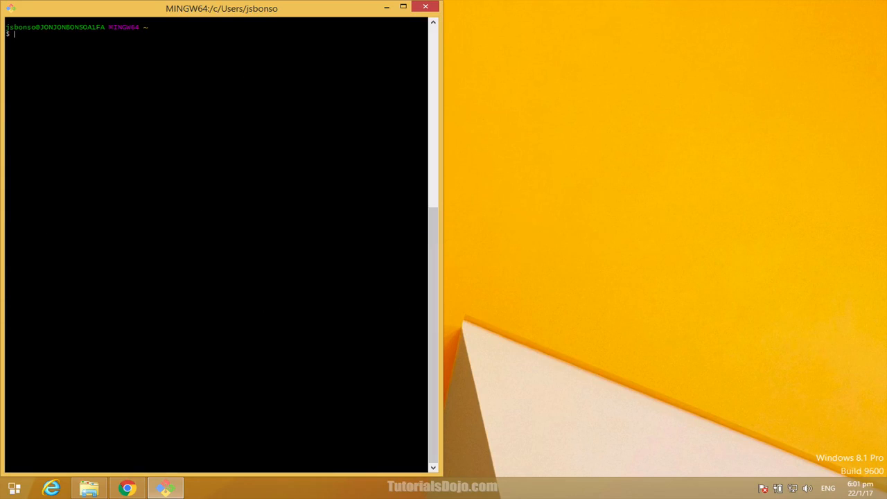
text(git clone)
Switch to Chrome, snap it beside the terminal on the right half of the desktop, and open github.com in a new tab.
click(127, 490)
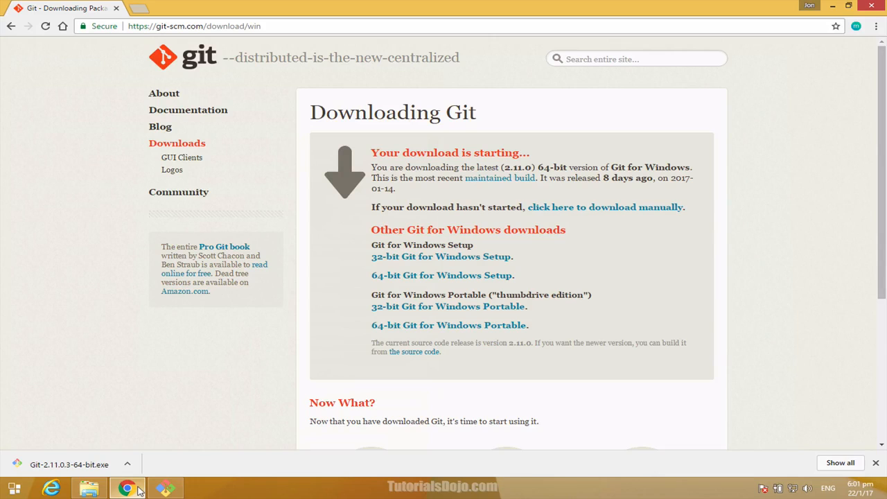
key(super+Right)
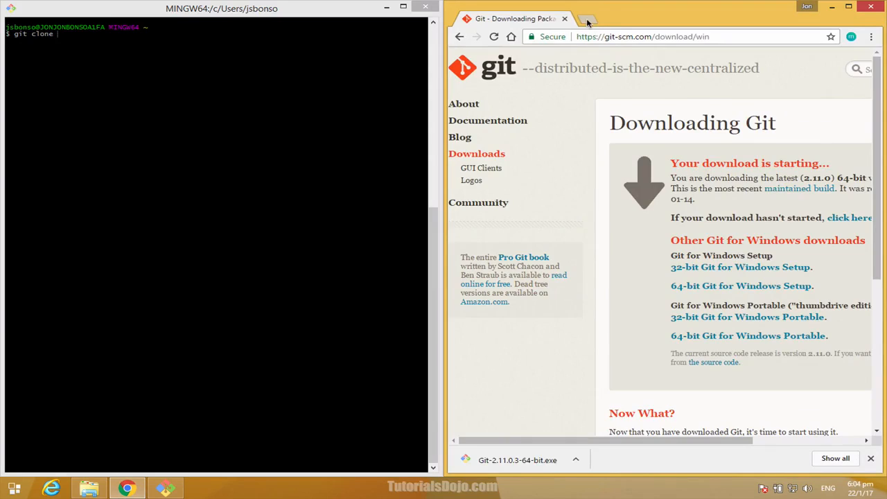
click(587, 21)
text(github.com)
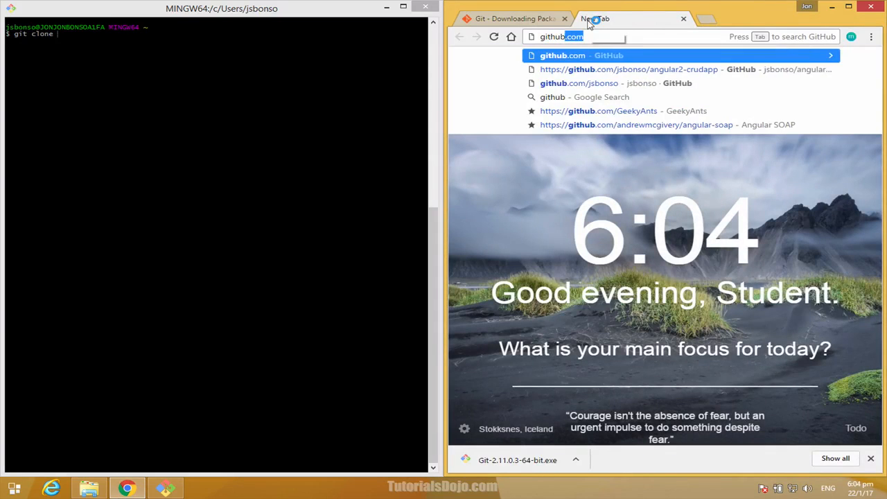
key(Return)
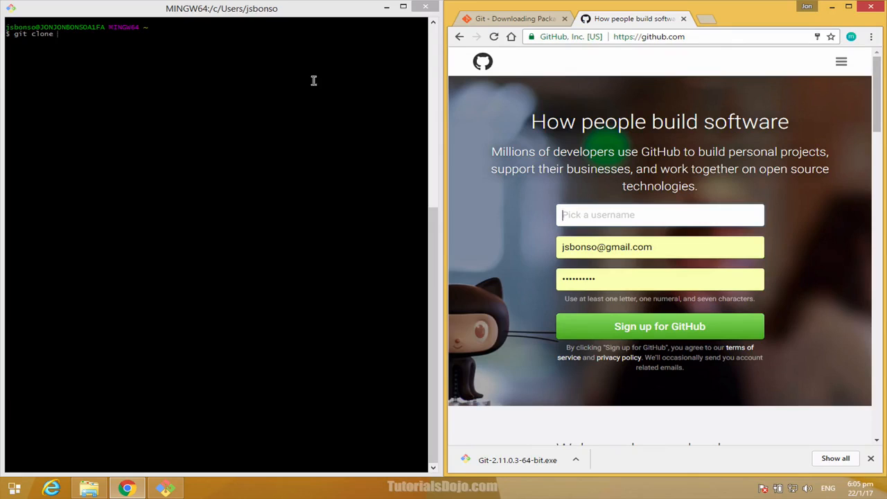
click(271, 104)
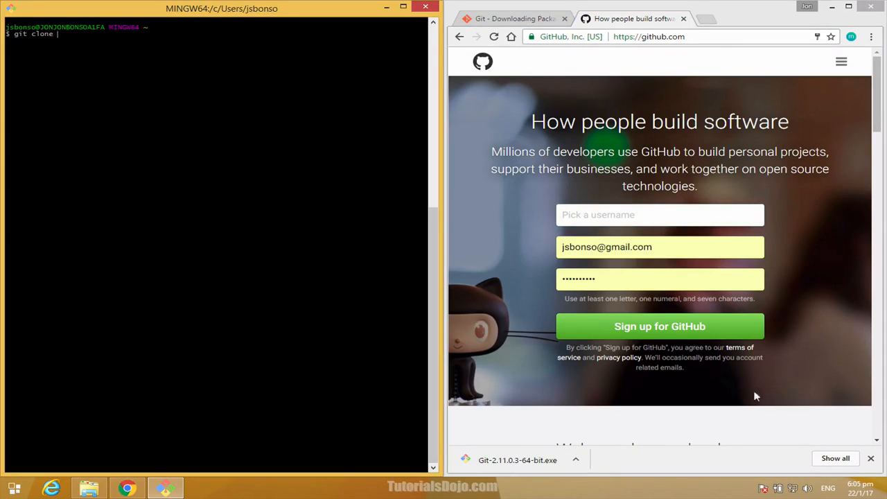
Open the NASA organization page from the link near the end of the GitHub home page.
scroll(777, 425, down, 1)
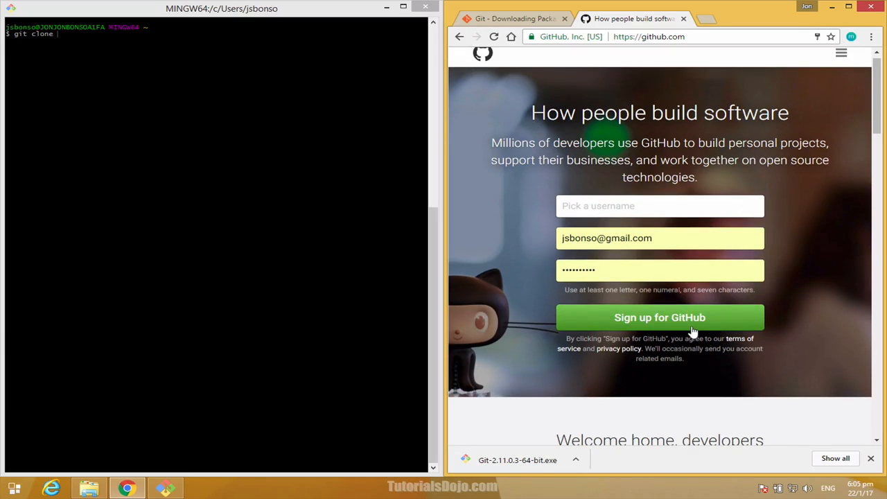
scroll(693, 332, down, 12)
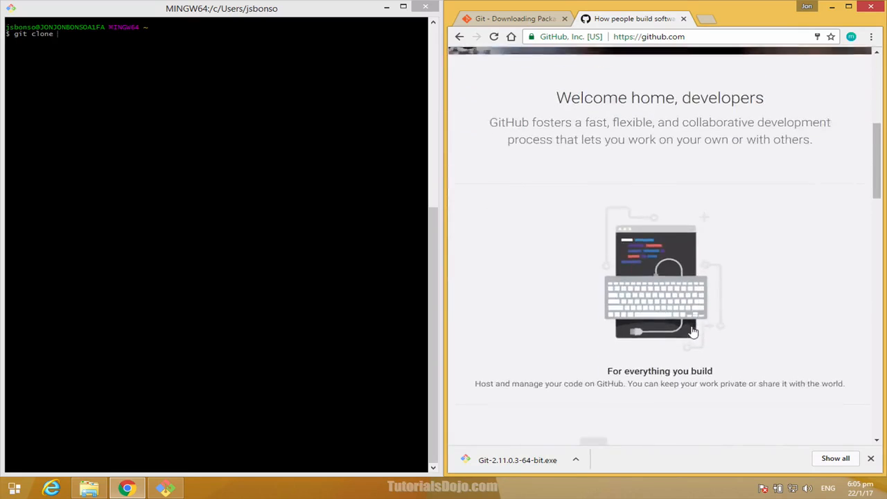
scroll(693, 332, down, 10)
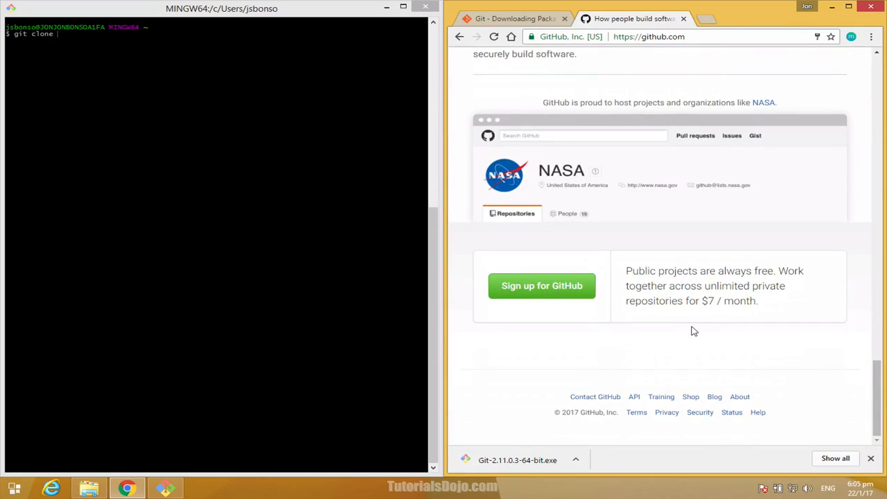
scroll(693, 332, up, 1)
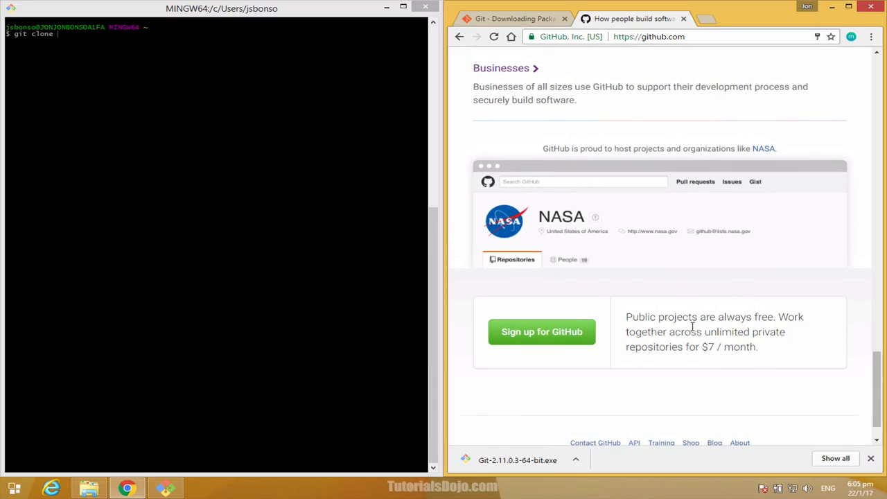
click(765, 150)
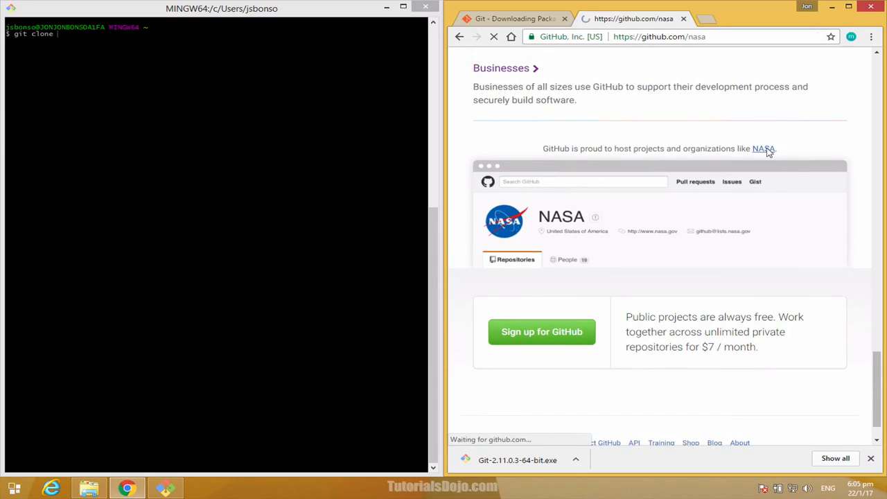
click(718, 37)
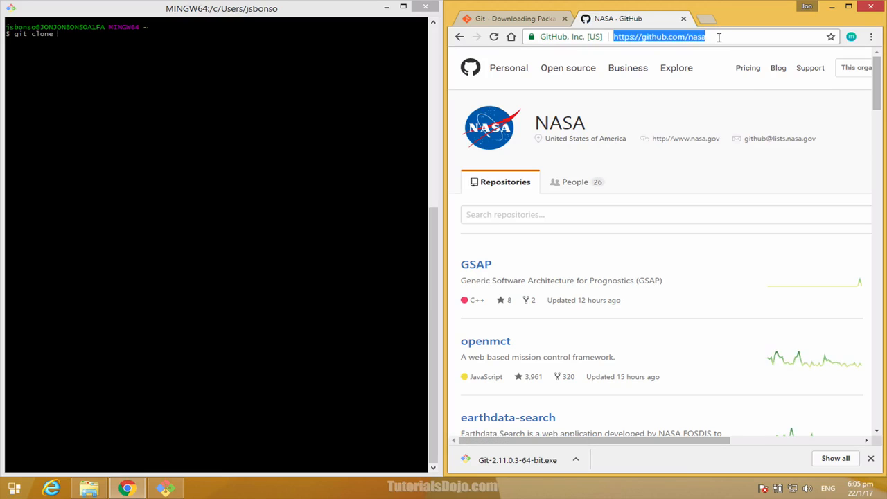
click(719, 37)
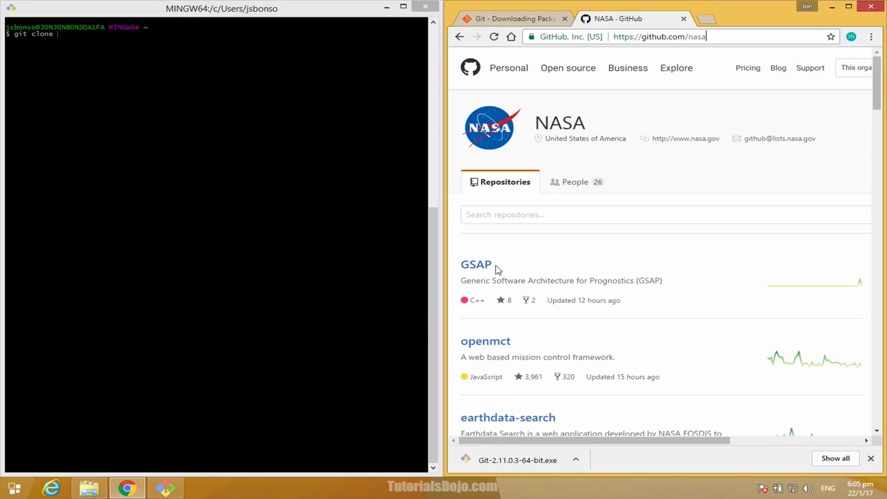
Open the GSAP repository from NASA's repository list.
scroll(618, 269, down, 2)
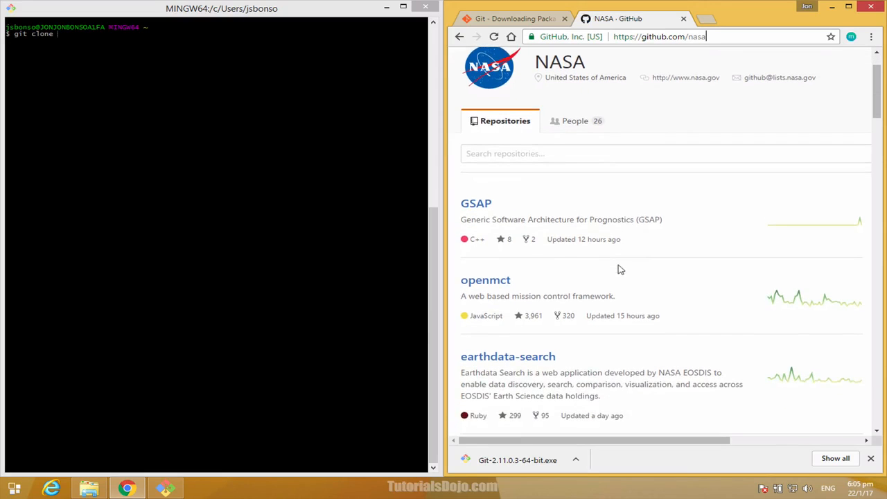
click(479, 207)
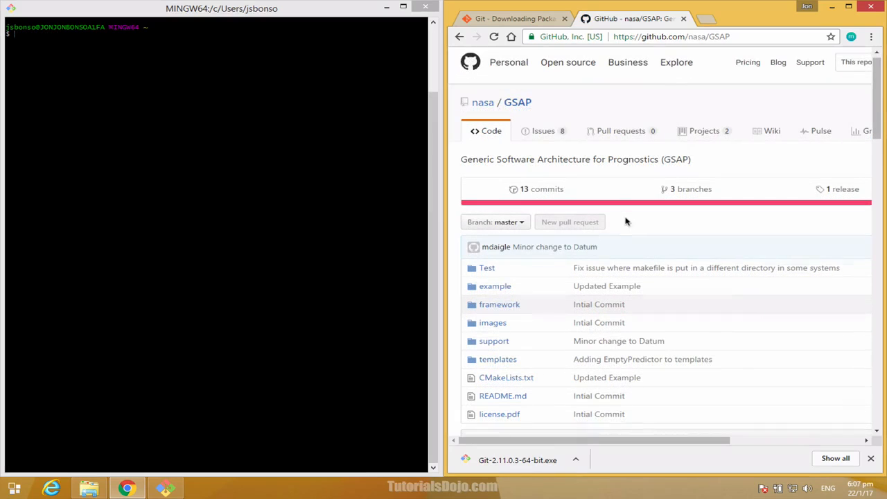
In the Git Bash terminal, create a folder named NASA in the home directory and change into it.
click(262, 202)
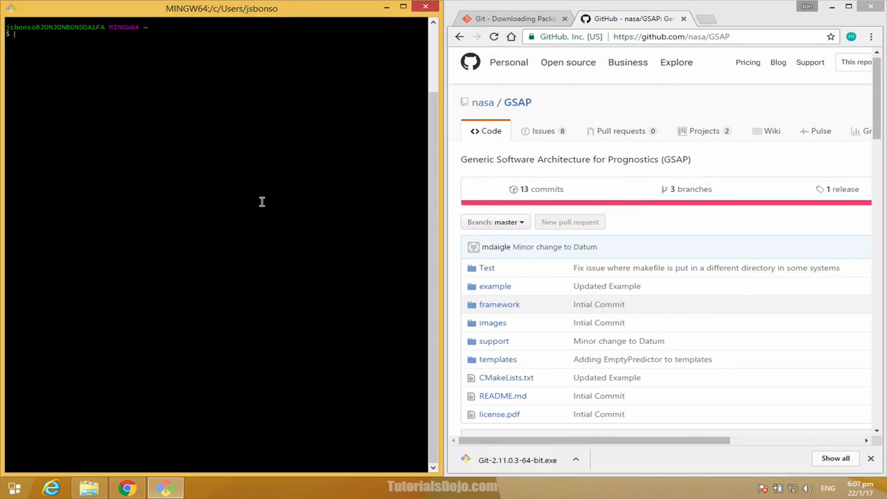
text(mkdir NASA)
key(Return)
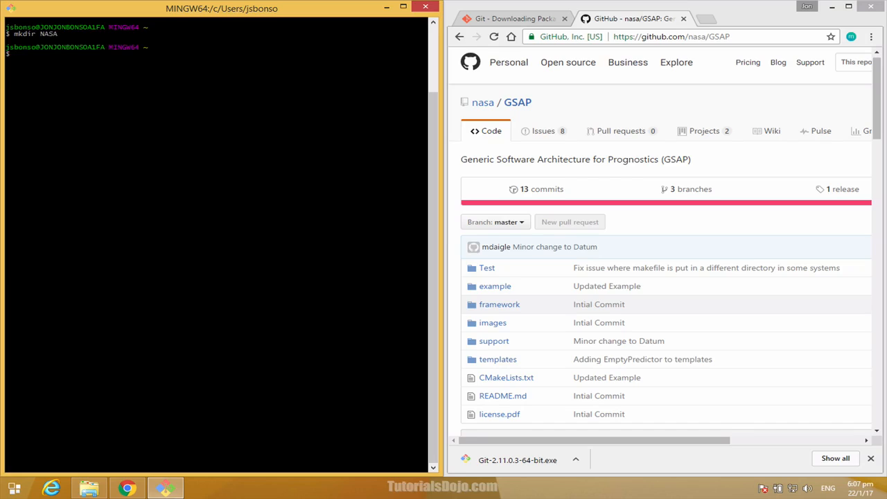
text(cd NASA)
key(Return)
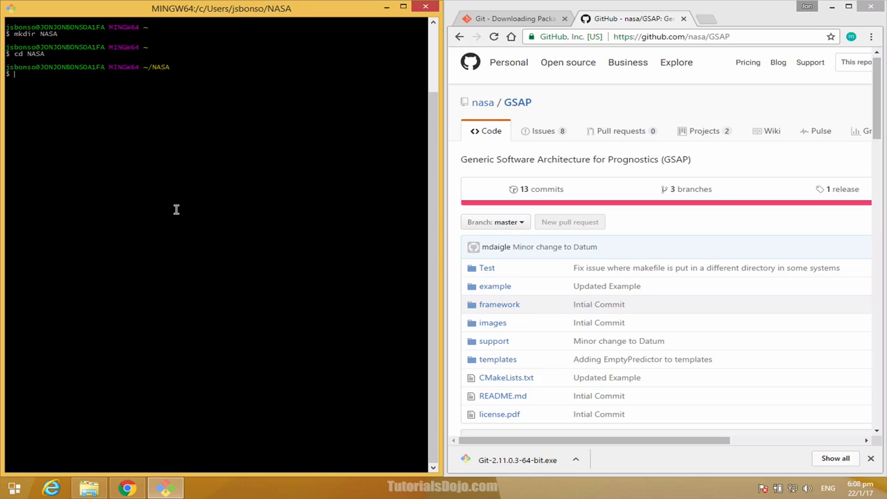
Enter git clone at the Git Bash prompt without running it, and copy the GSAP repository's HTTPS clone URL from GitHub in the maximized browser.
text(git clone)
click(727, 95)
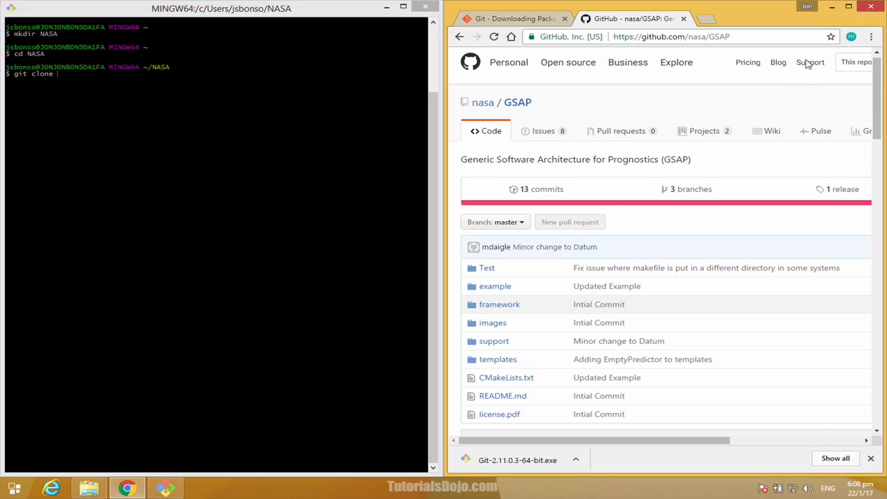
click(848, 6)
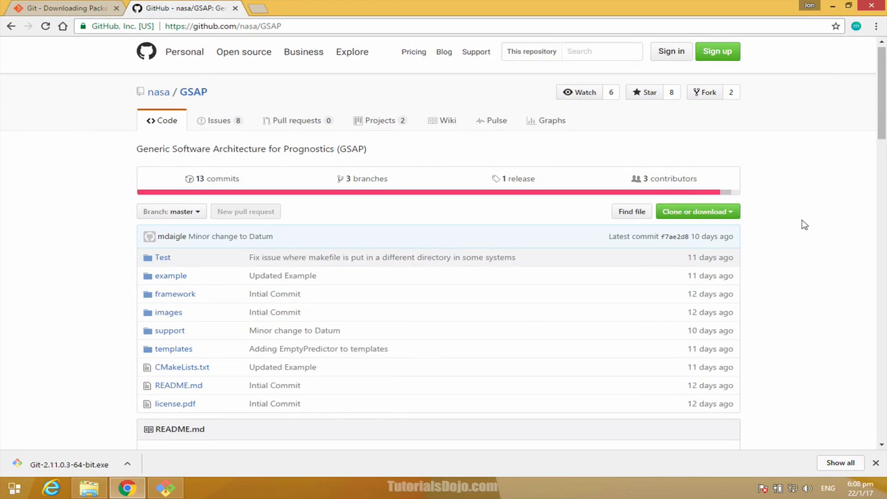
click(734, 216)
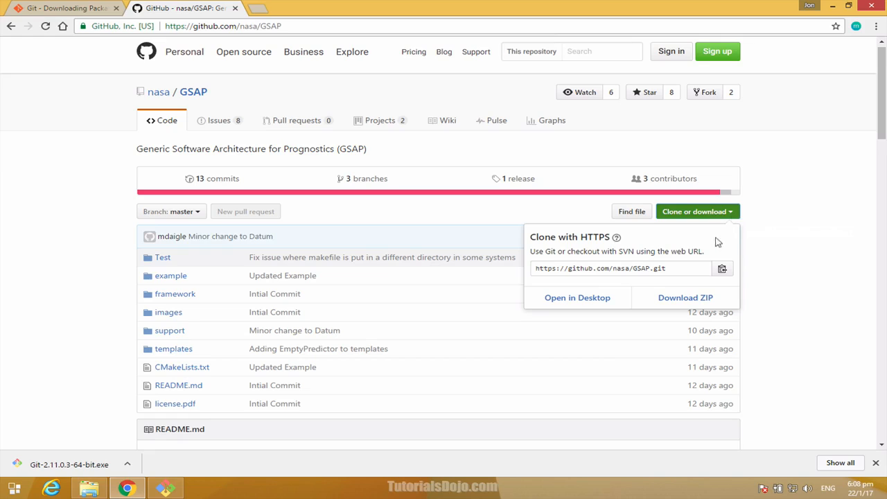
click(700, 274)
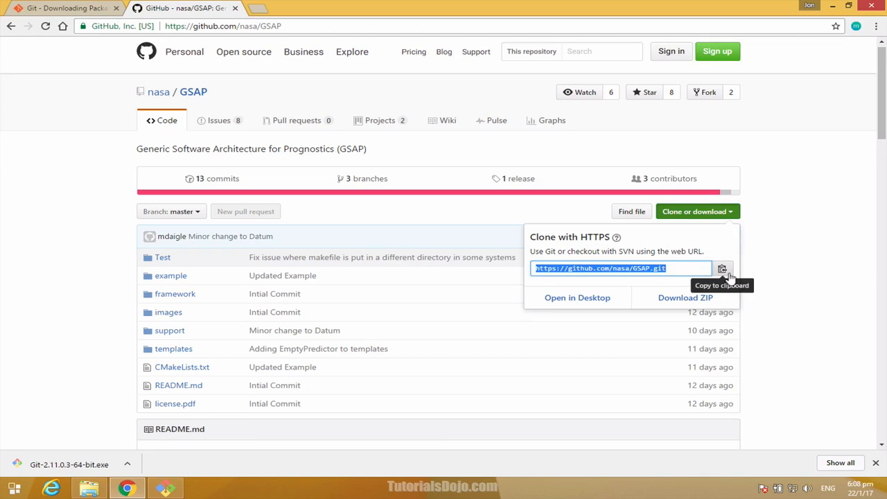
click(725, 271)
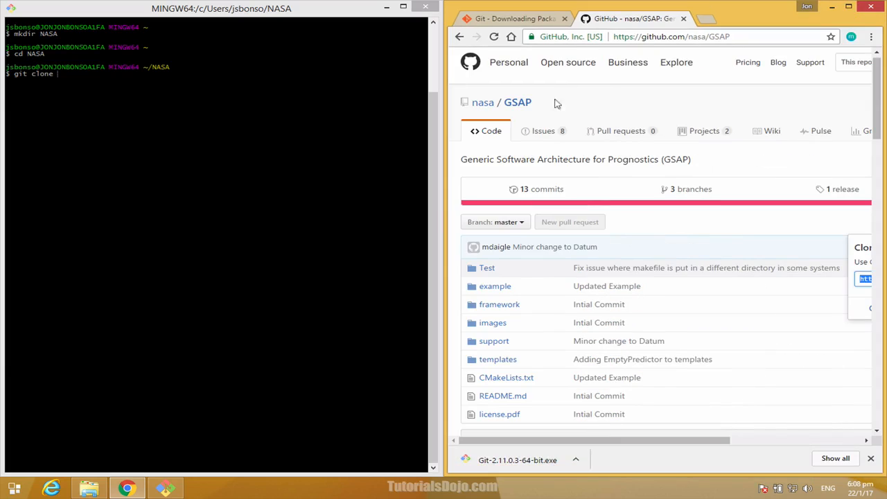
Complete the pending git clone command with the copied GSAP URL, run it, and list the NASA folder's contents with ls.
click(361, 185)
right_click(120, 73)
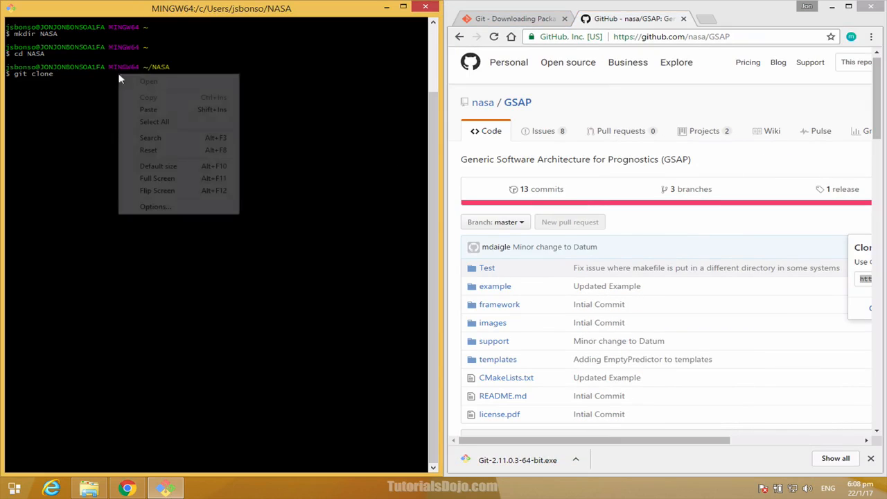
click(160, 109)
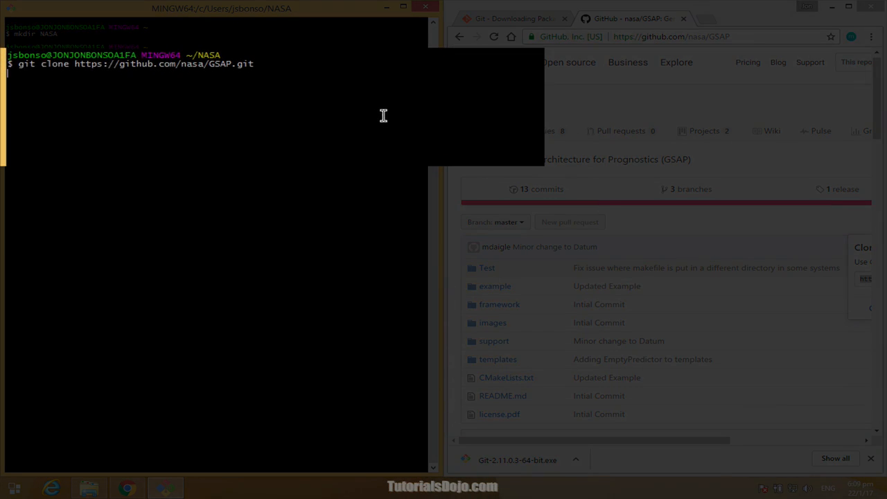
key(Return)
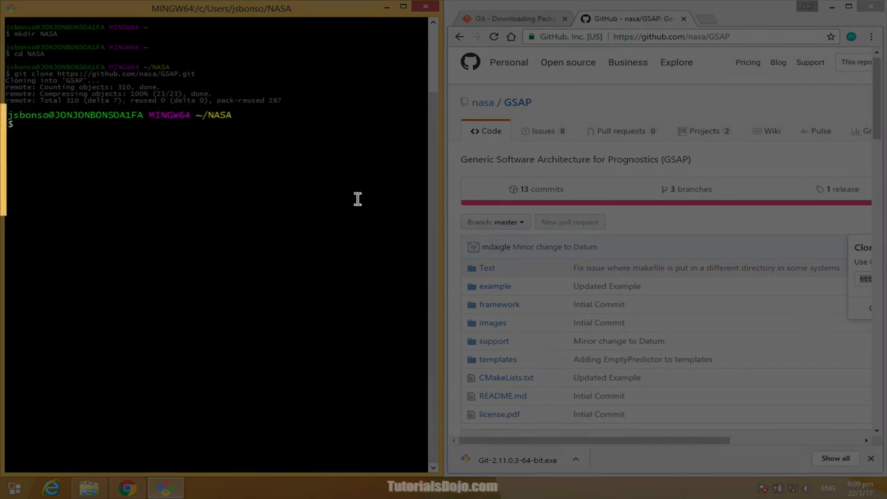
text(ls)
key(Return)
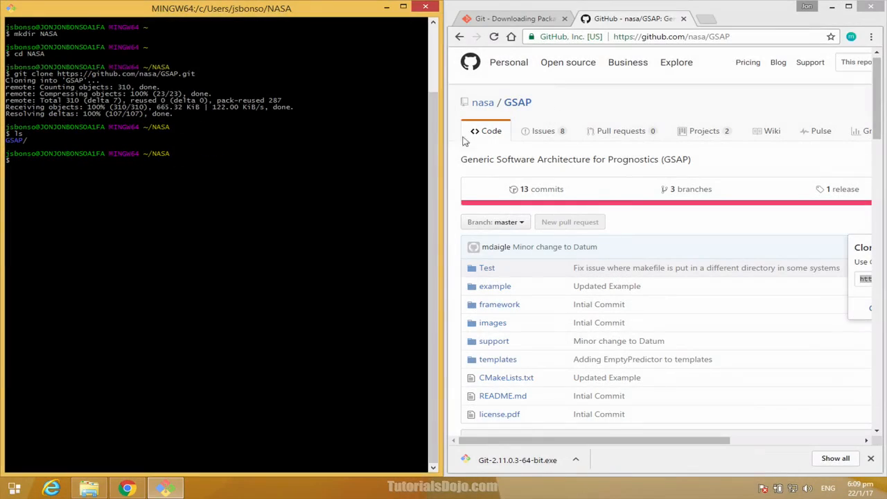
Change into the cloned GSAP folder, list its contents with ls -alrt, and compare them with the file list on GitHub.
text(cd )
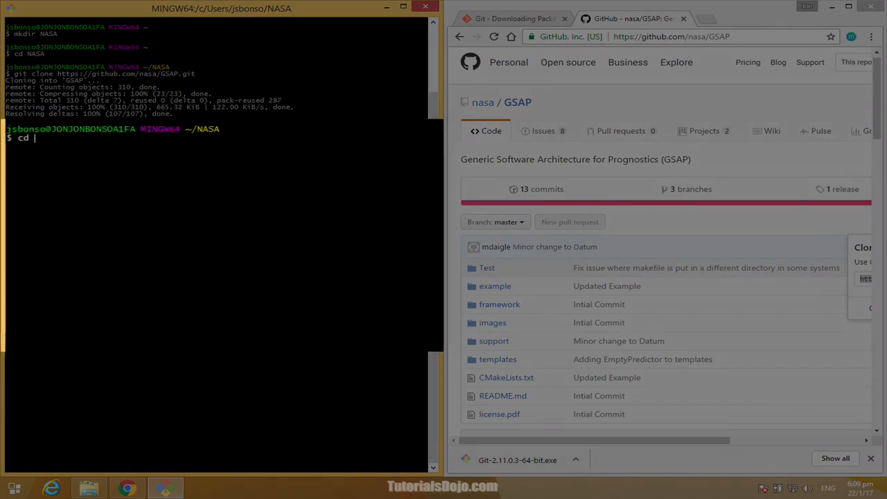
text(GSAP)
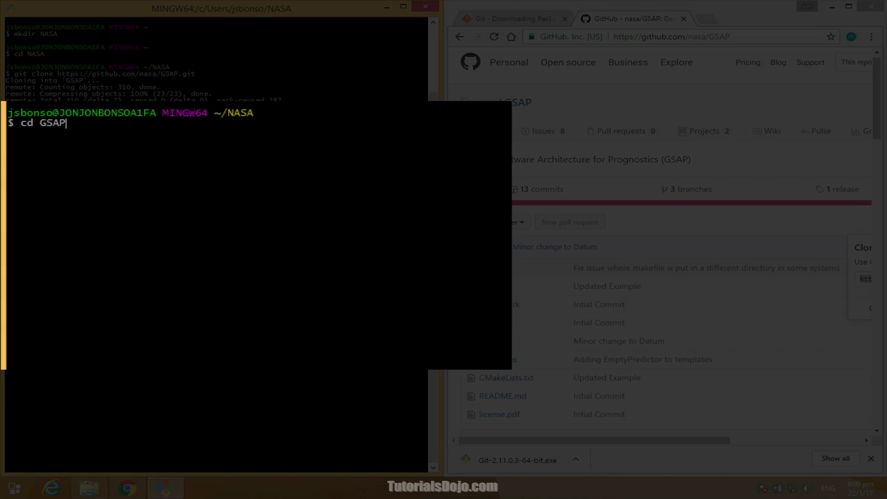
key(Return)
text(ls -alrt)
key(Return)
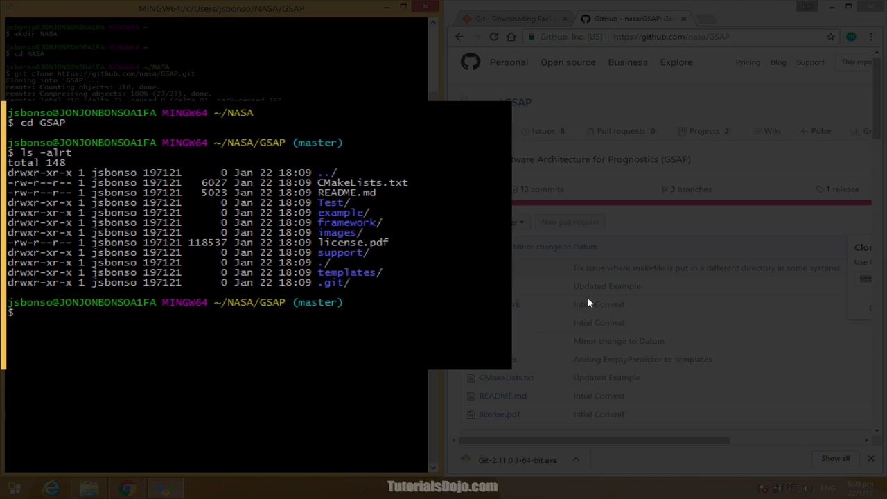
scroll(707, 279, down, 3)
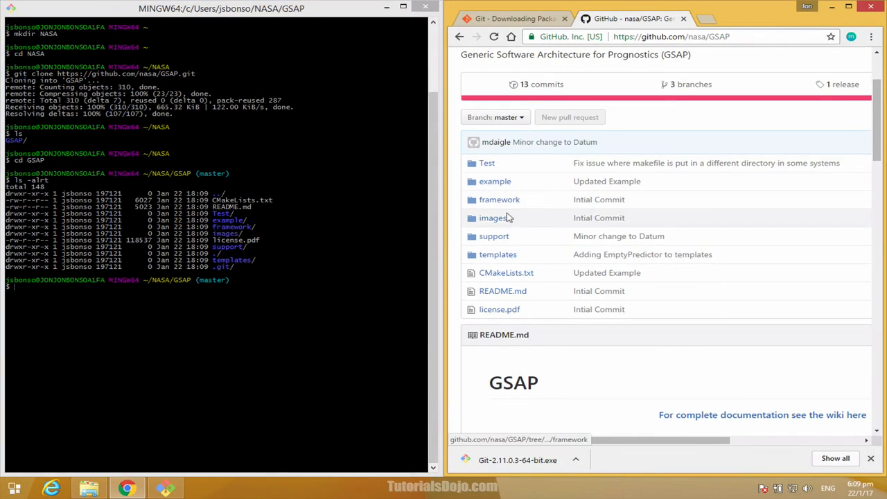
click(345, 336)
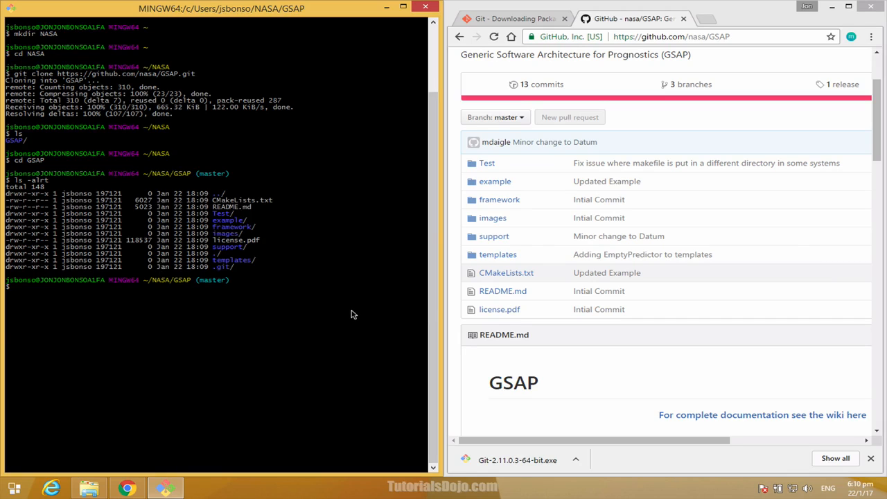
Open a Windows Command Prompt with cmd and snap its window to the right half of the desktop.
click(23, 489)
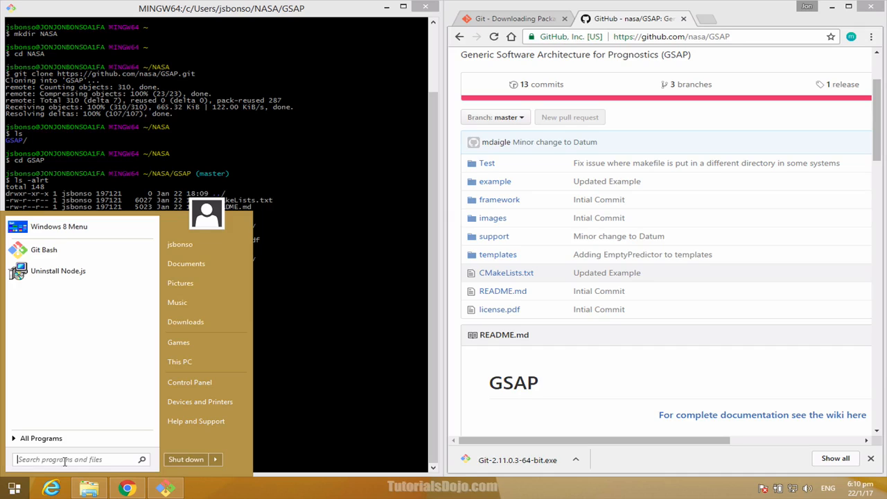
text(cmd)
key(Return)
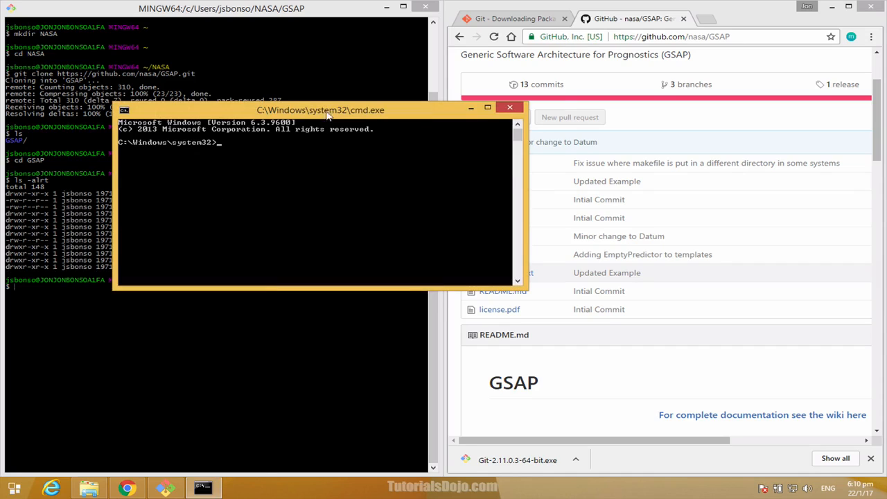
drag(329, 112, 676, 151)
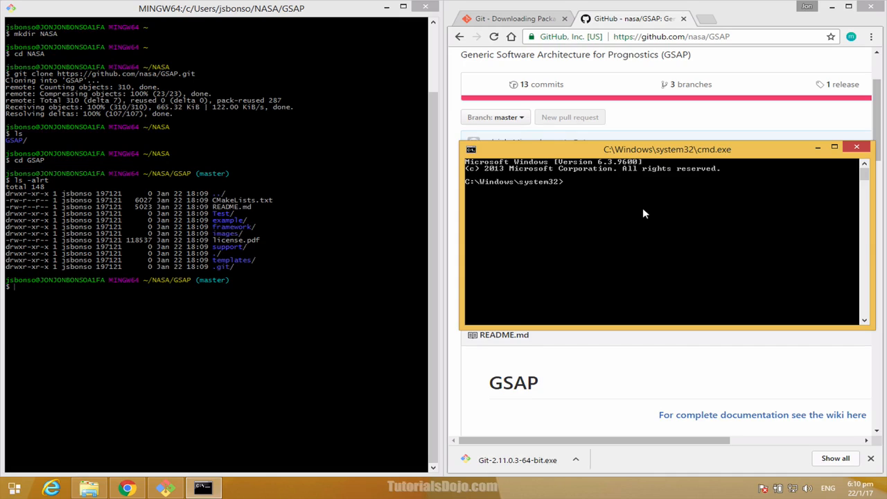
key(super+Right)
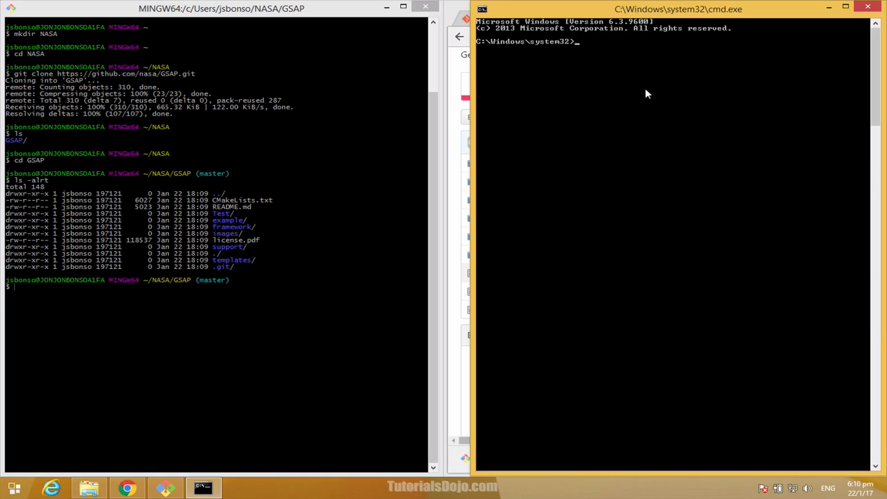
In the Command Prompt, move up to the C: root with cd ../.. and create a folder named NASA.
text(cd ..//)
key(BackSpace)
text(..)
key(Return)
text(mkdir NASA)
key(Return)
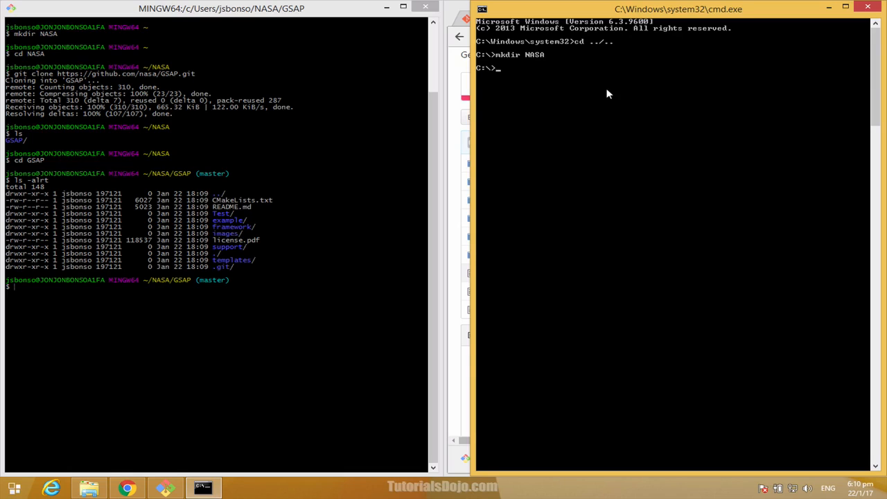
Change into C:\NASA and run git without arguments to display its usage.
text(cd NASA)
key(Return)
text(git)
key(Return)
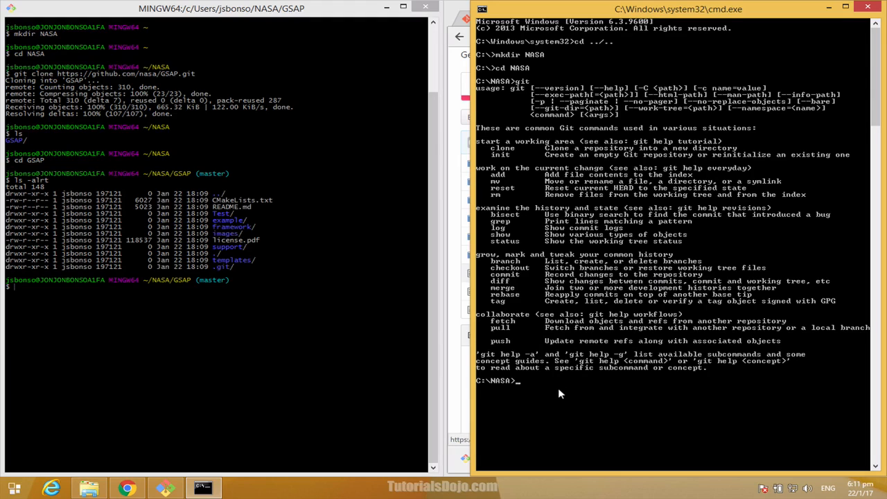
text(git clone)
click(124, 82)
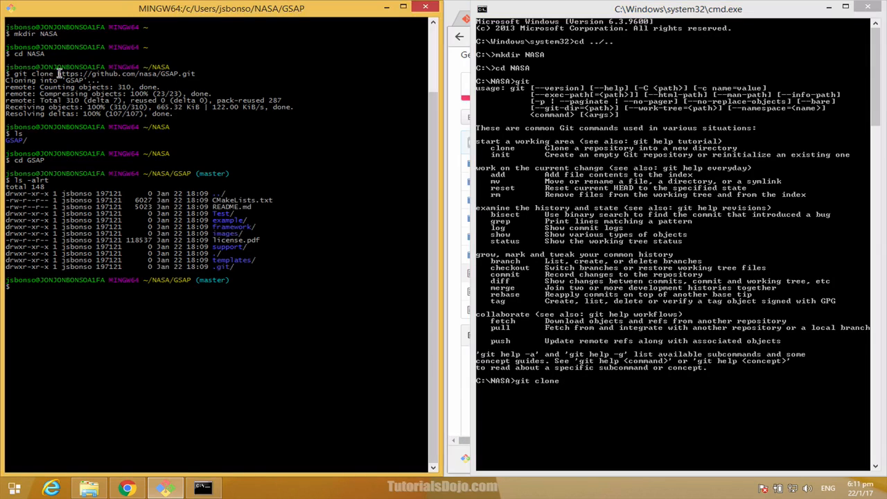
drag(57, 74, 196, 74)
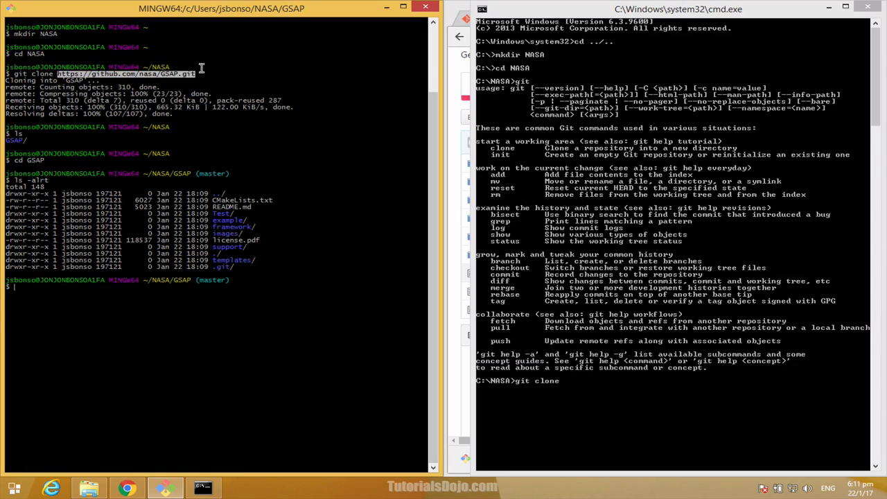
key(ctrl+c)
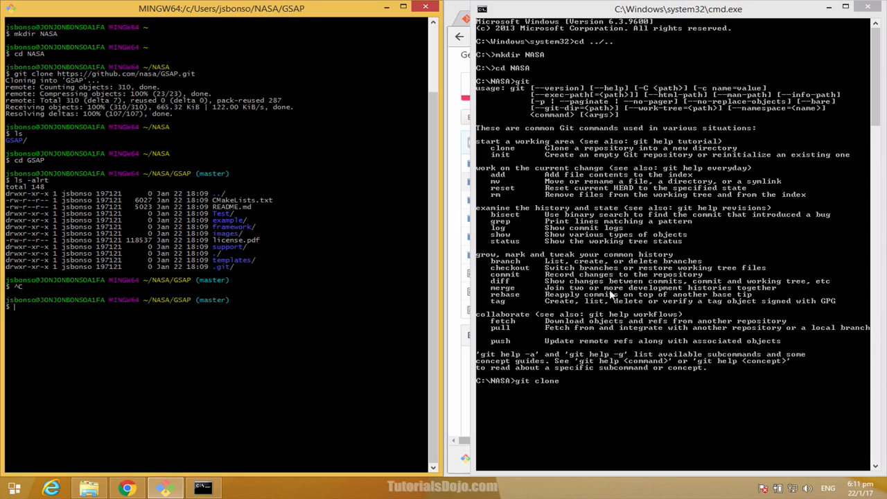
click(670, 420)
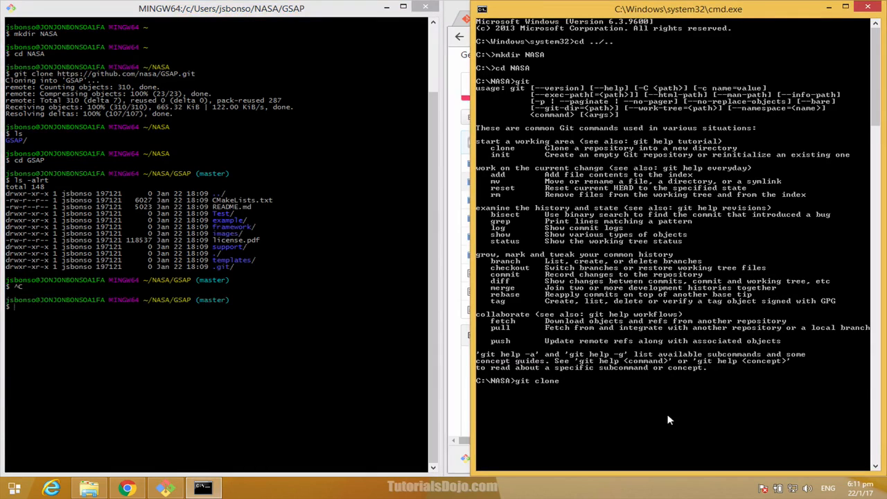
right_click(669, 419)
click(724, 370)
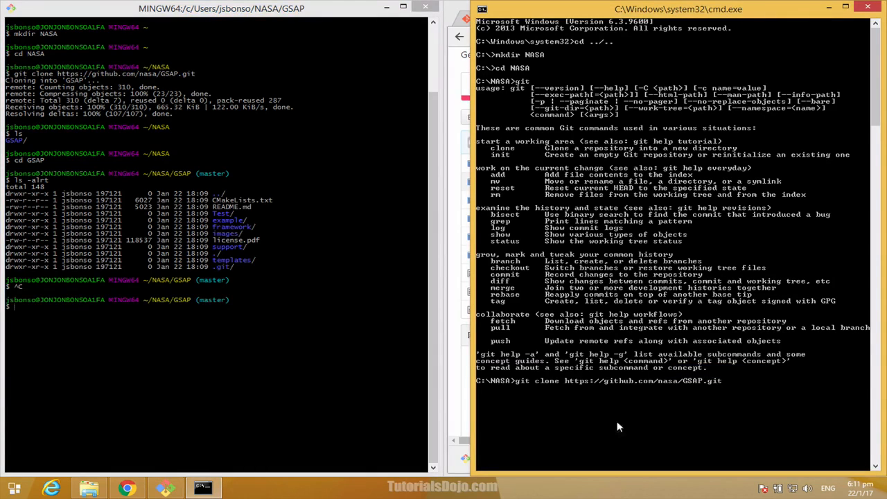
key(Return)
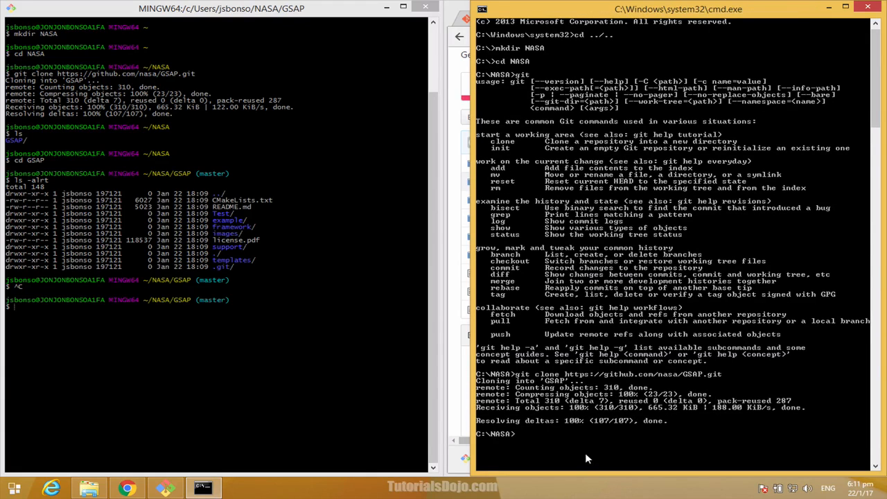
Change into the cloned GSAP folder in the Command Prompt and list its contents with dir.
text(cd GSAP)
key(Return)
text(ls)
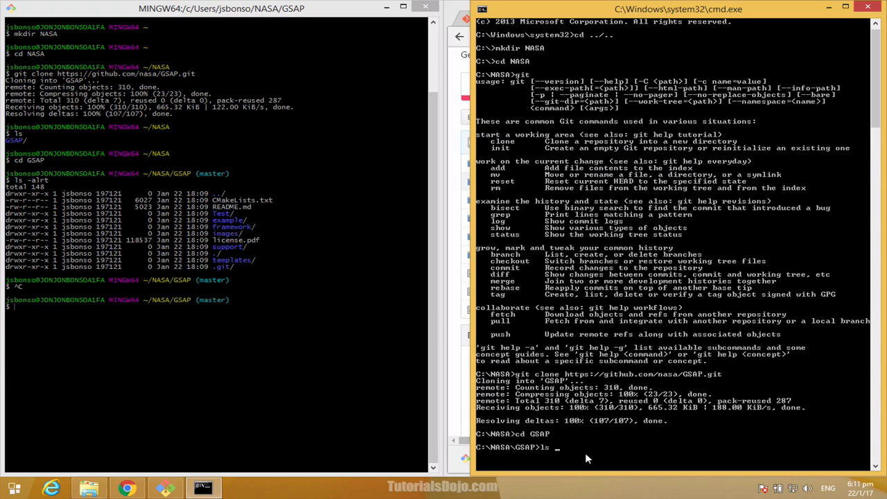
key(BackSpace)
key(BackSpace)
key(BackSpace)
text(dir)
key(Return)
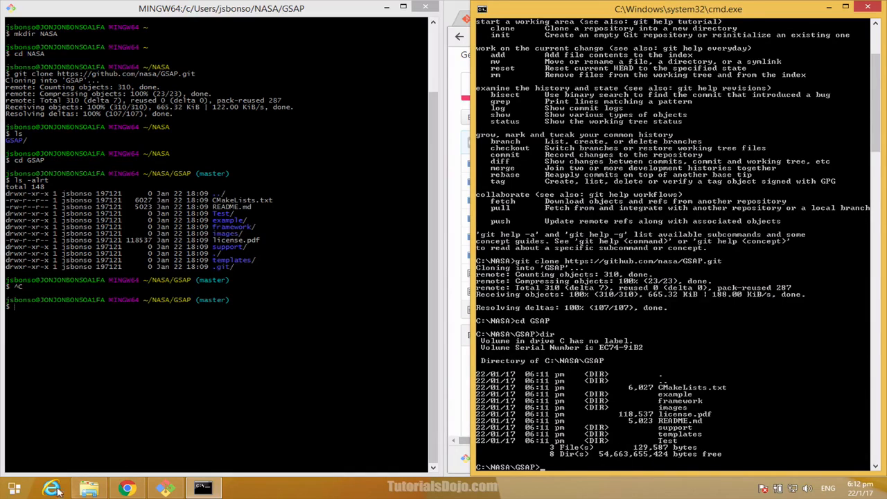
Open the Windows System properties window for This PC.
click(8, 489)
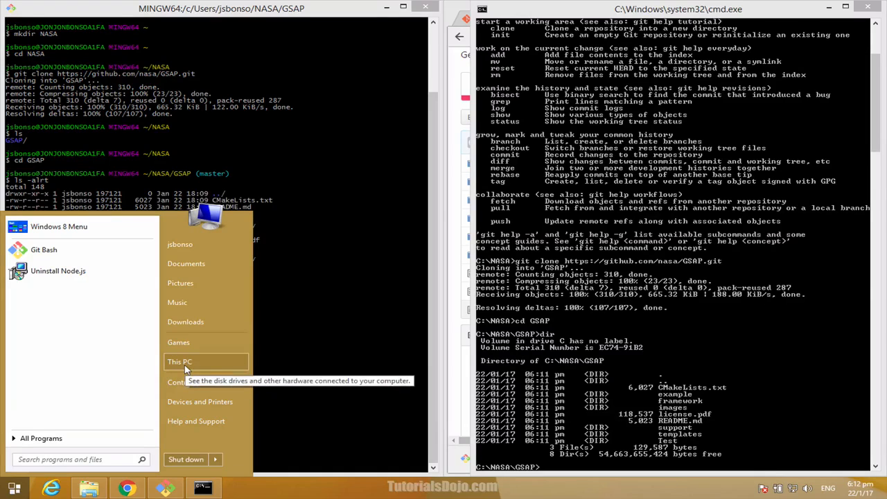
right_click(184, 369)
click(222, 455)
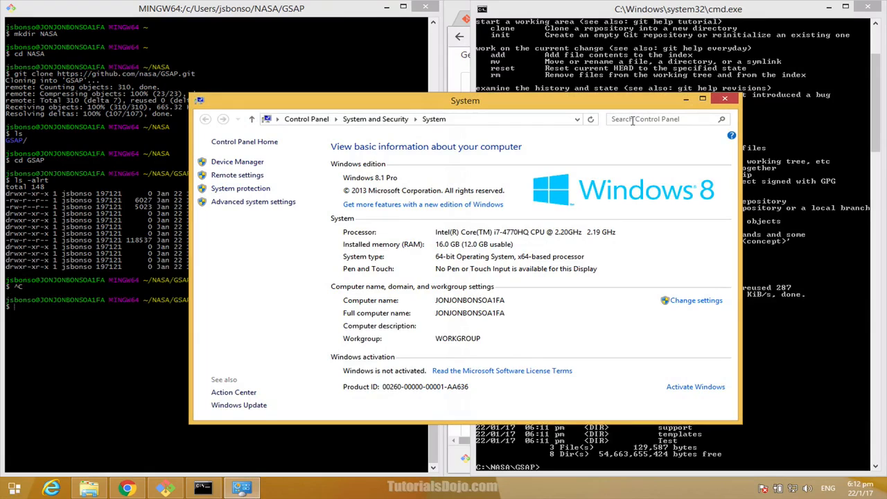
Search the Control Panel for "environmen" and open the Environment Variables dialog through the system environment variables entry.
click(632, 119)
text(env)
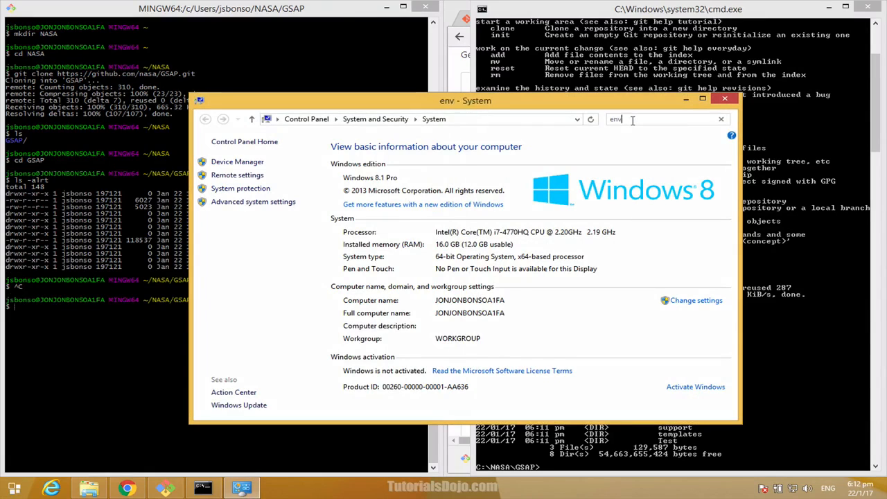
text(ironmen)
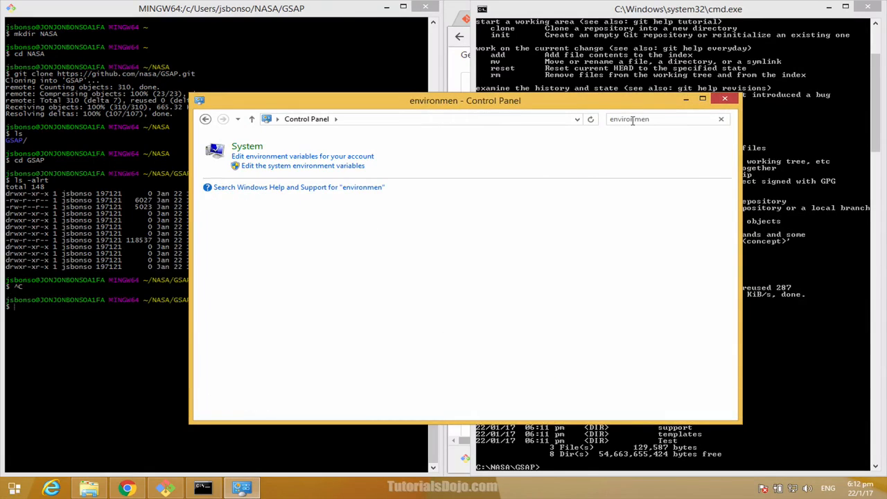
click(329, 167)
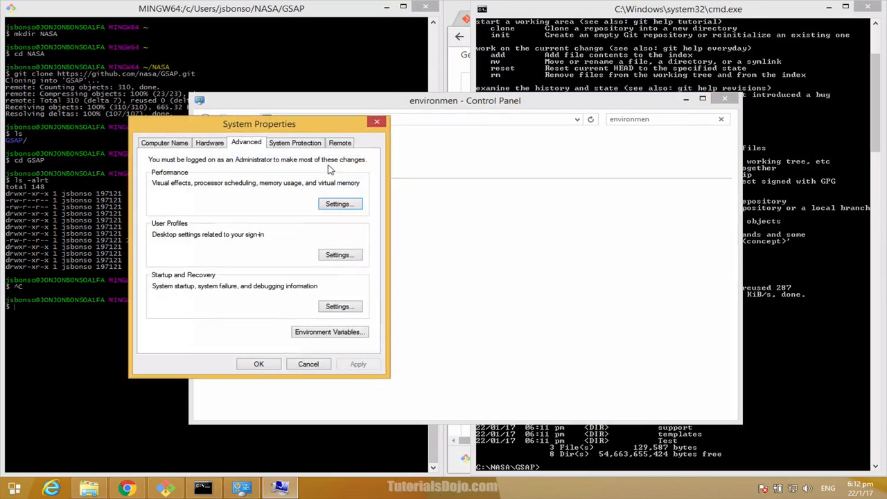
click(312, 335)
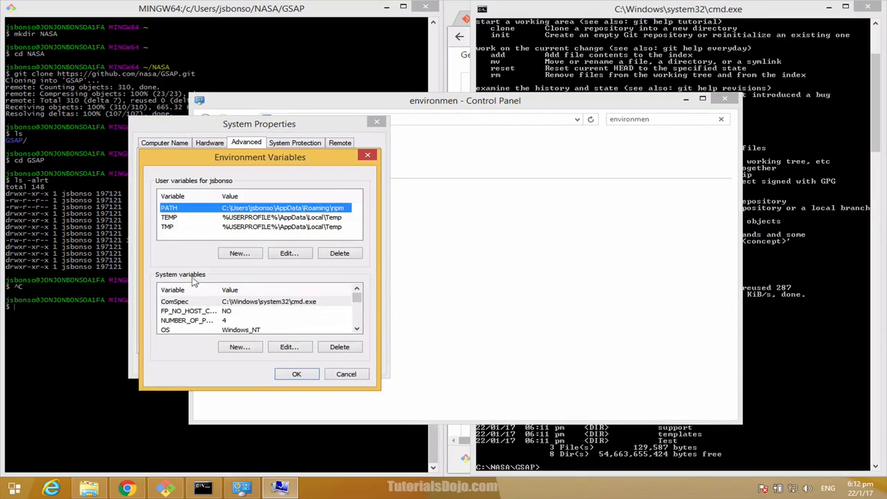
Find Path among the system variables and open it for editing to inspect its value.
click(356, 330)
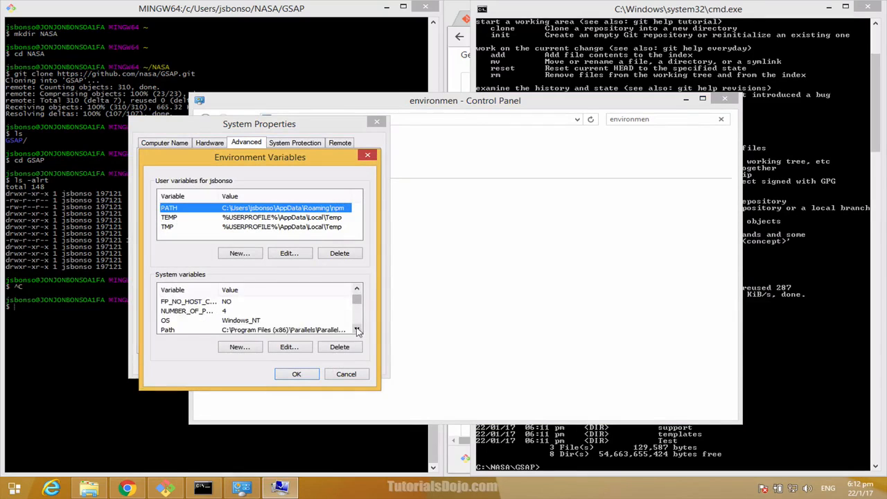
click(356, 329)
click(355, 329)
click(210, 316)
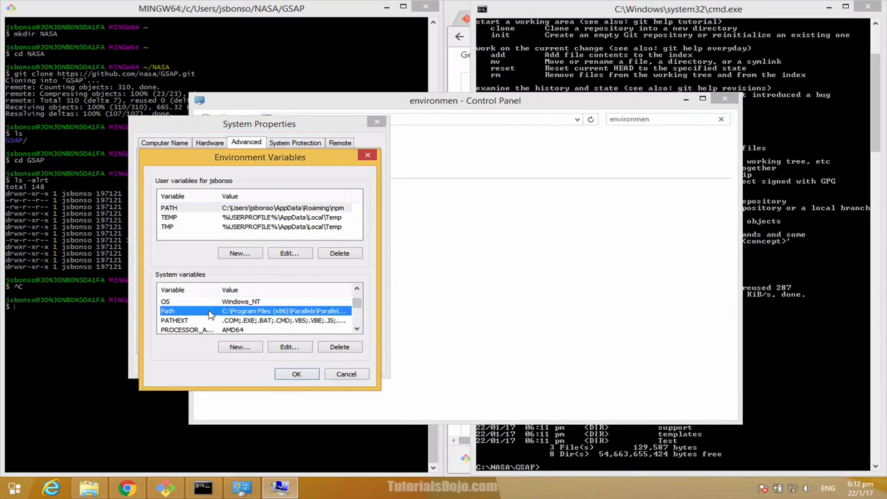
click(281, 349)
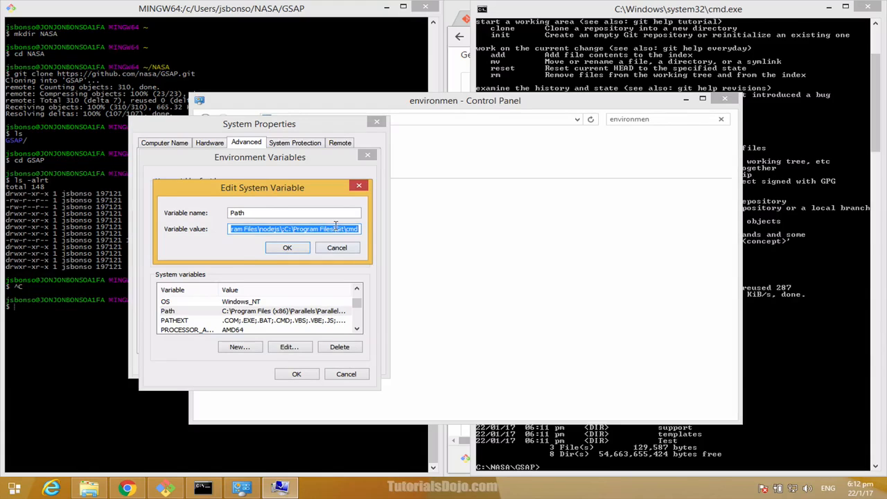
Copy the C:\Program Files\Git\cmd entry from the Path value and open that folder in File Explorer.
click(335, 227)
drag(336, 227, 286, 231)
key(ctrl+c)
click(355, 228)
double_click(353, 229)
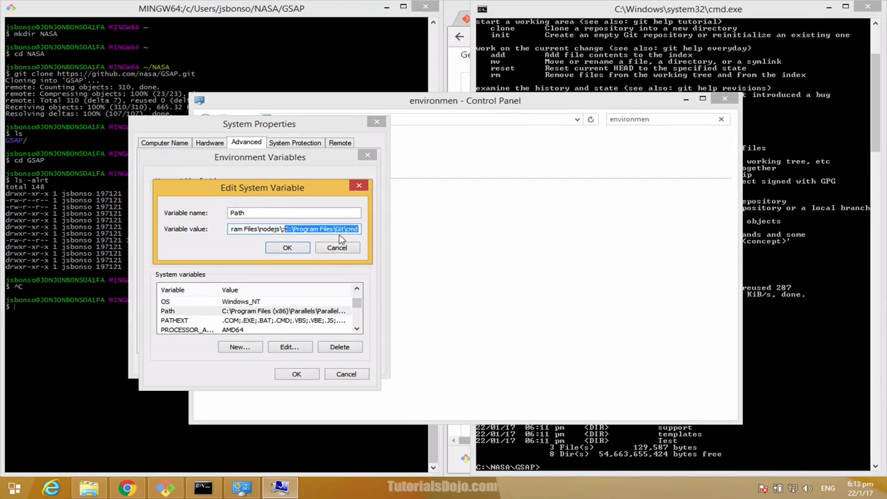
click(470, 119)
key(ctrl+v)
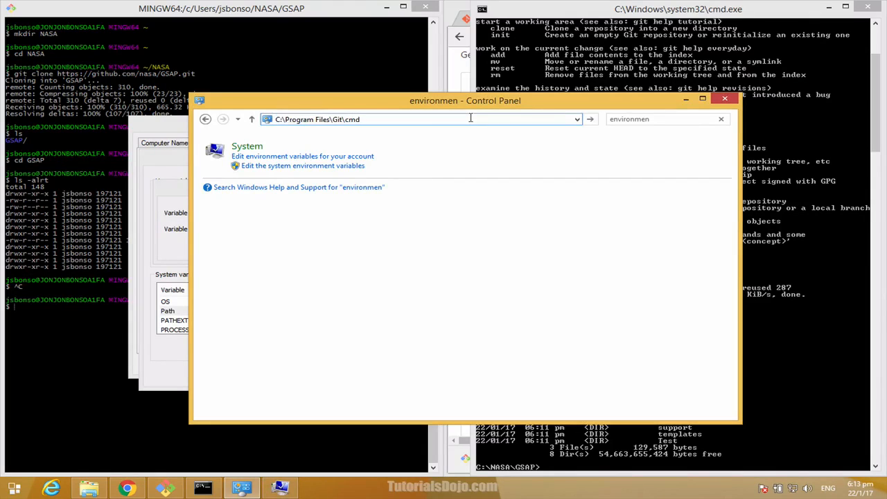
key(Return)
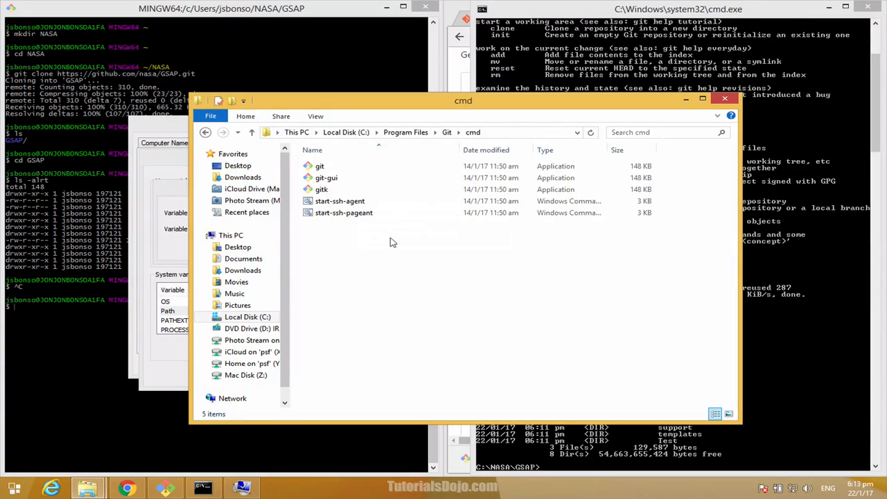
Switch to the Command Prompt, clear it with cls and display the path variable with echo %PATH%.
click(796, 216)
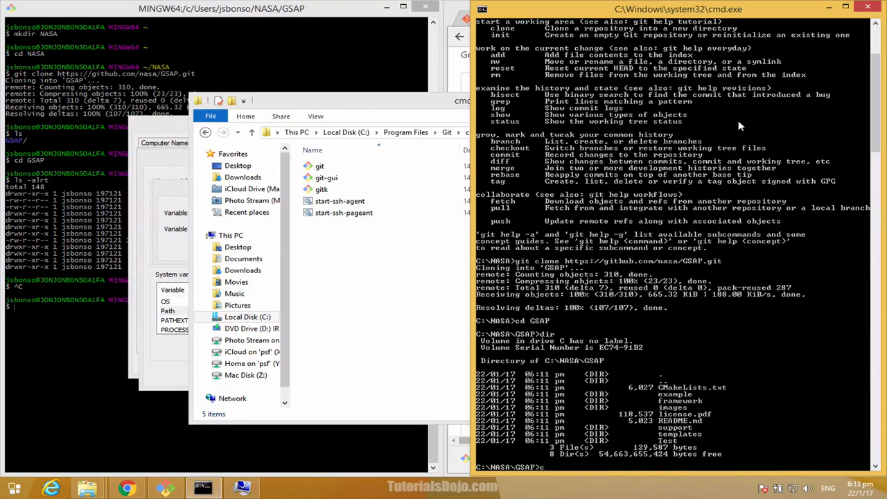
text(cls)
key(Return)
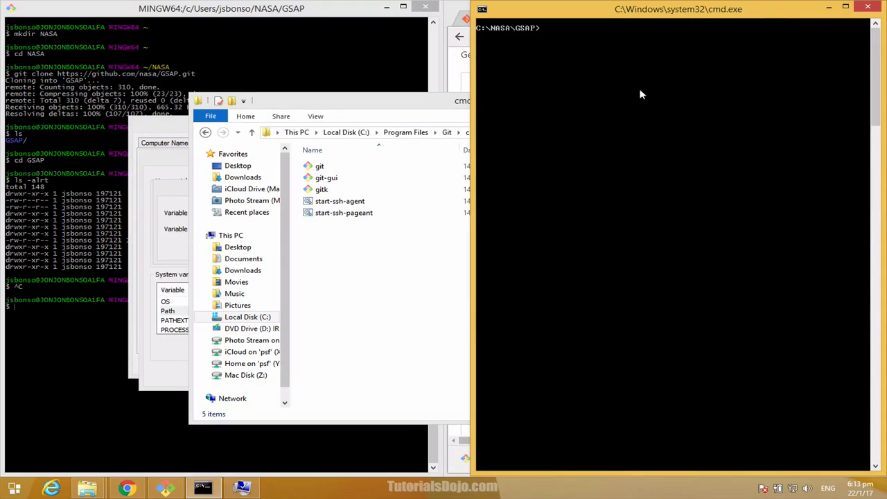
text(ech)
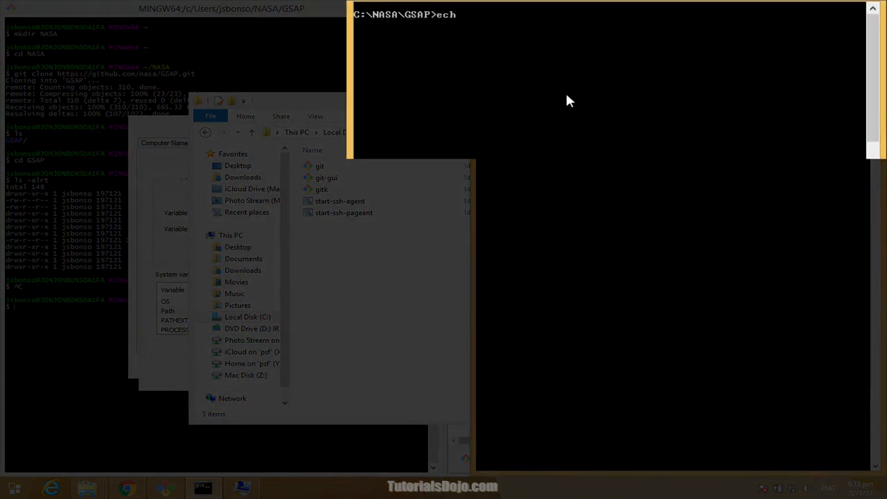
text(o %PATH%)
key(Return)
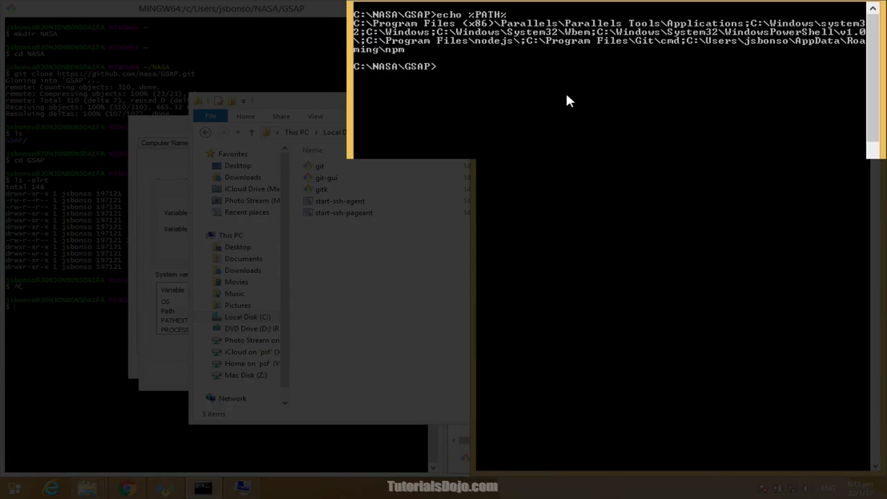